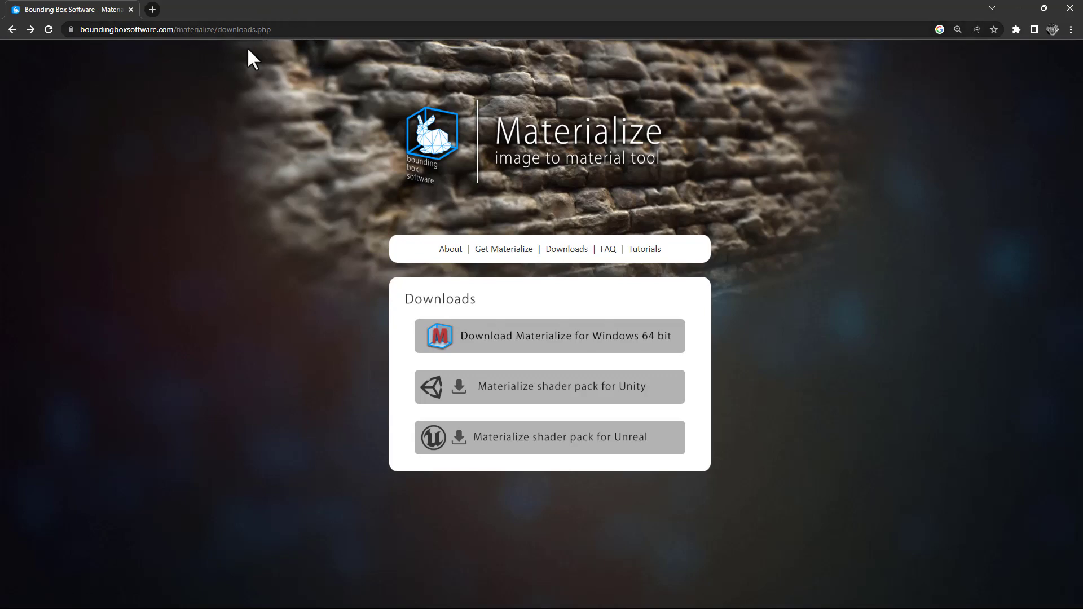
# - Download the Materialize 1.78 zip for Windows 64 bit from the Bounding Box Software downloads page and open it
pyautogui.click(545, 346)
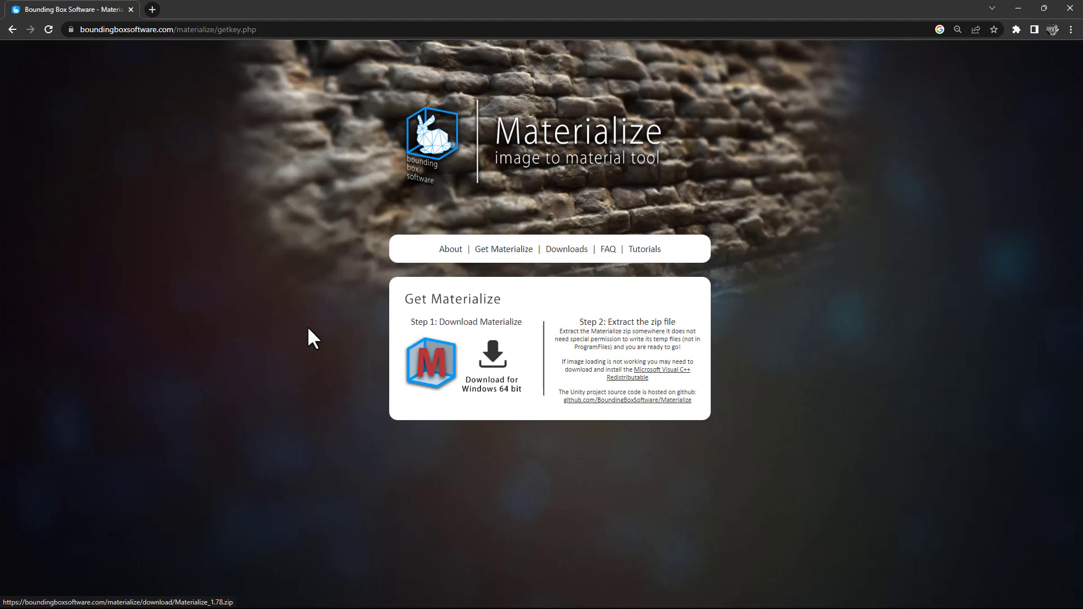
pyautogui.click(492, 357)
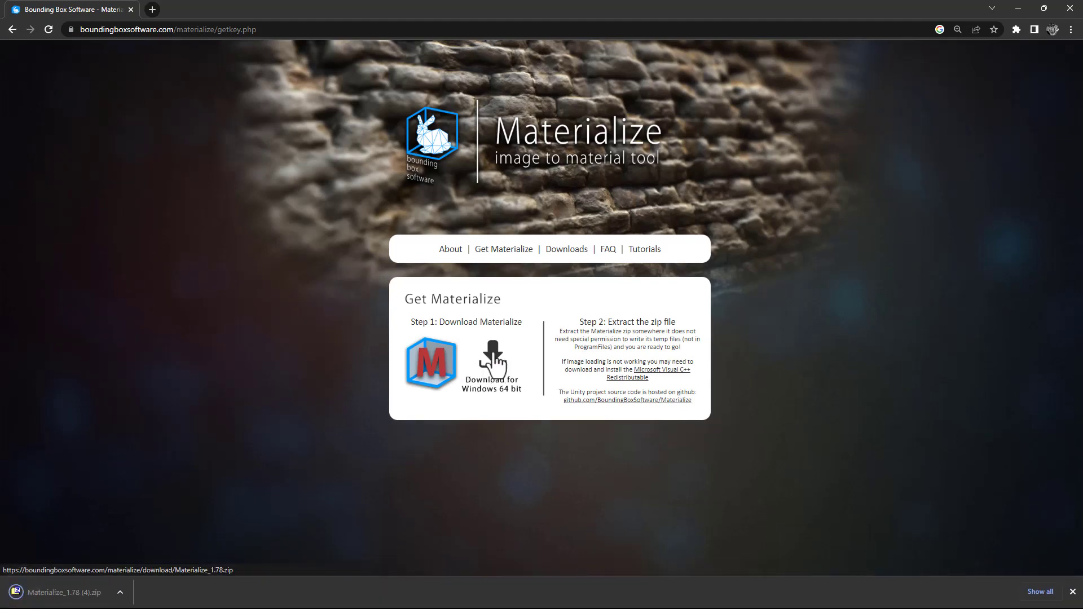
pyautogui.click(64, 602)
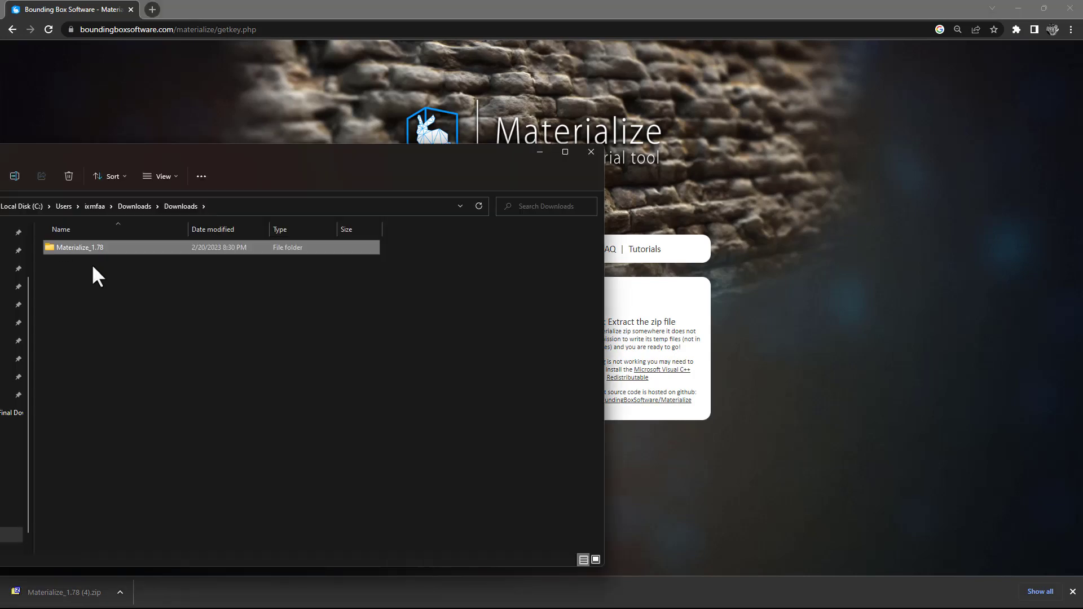
# - Launch the Materialize application from the extracted Materialize_1.78 folder
pyautogui.press('Return')
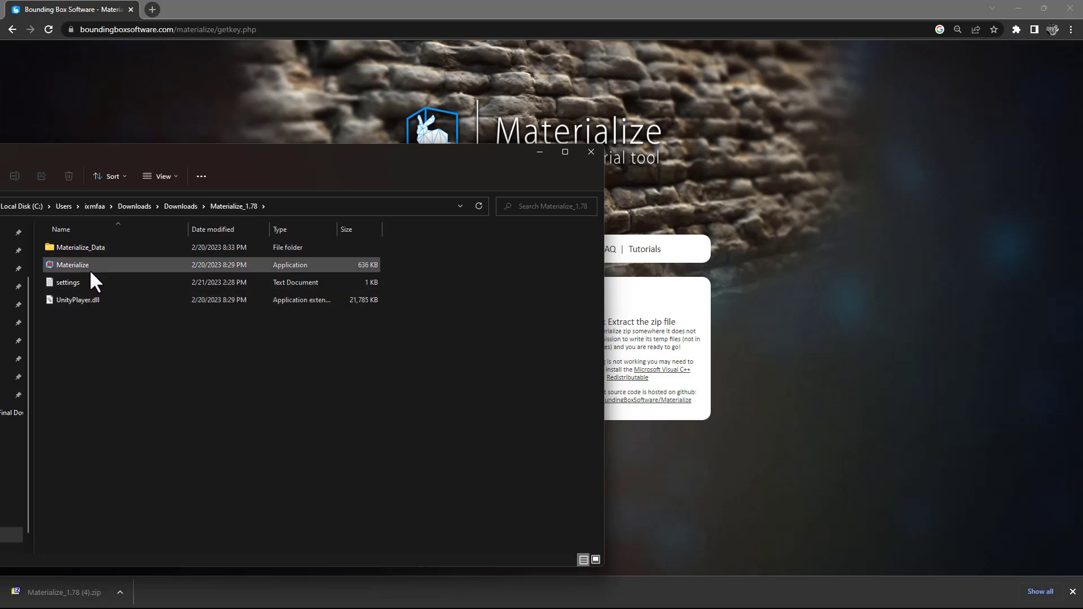
pyautogui.click(89, 269)
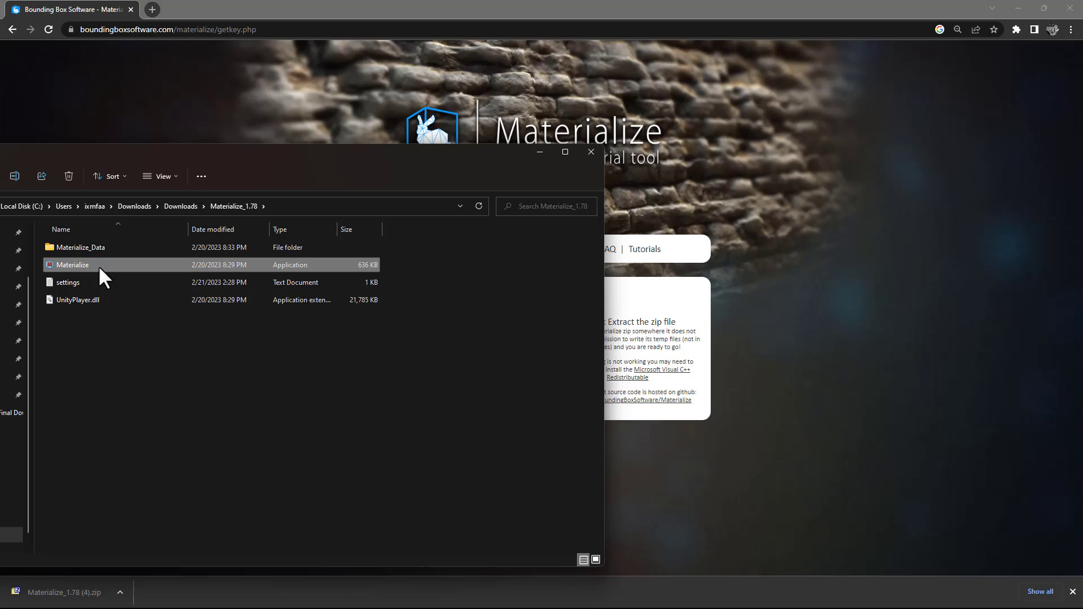
pyautogui.doubleClick(82, 268)
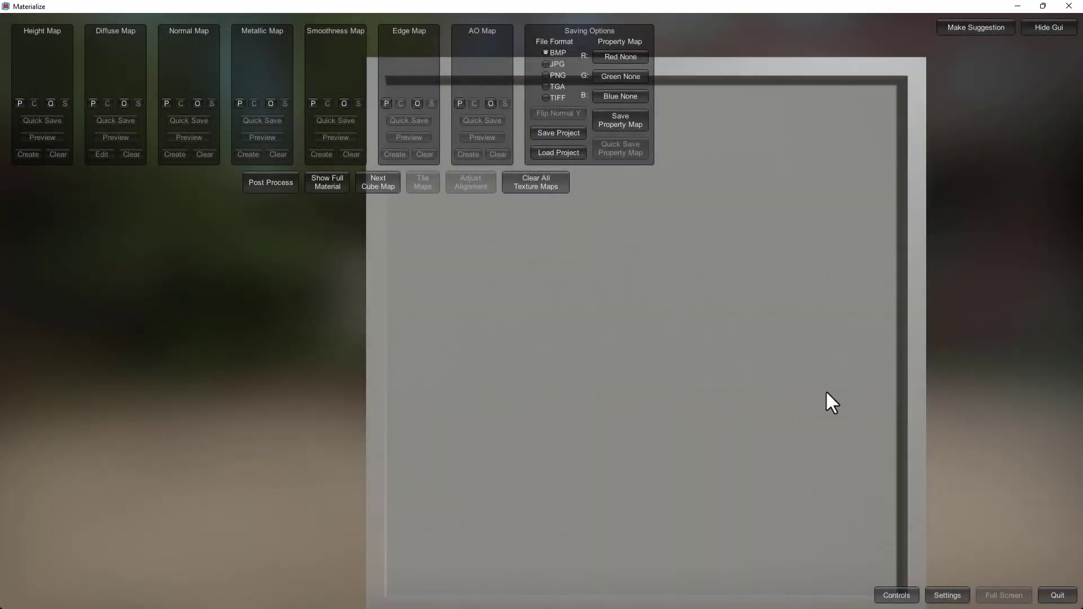
# - Show the list of viewport controls, try rotating the model and the light, and hide the list again
pyautogui.click(898, 595)
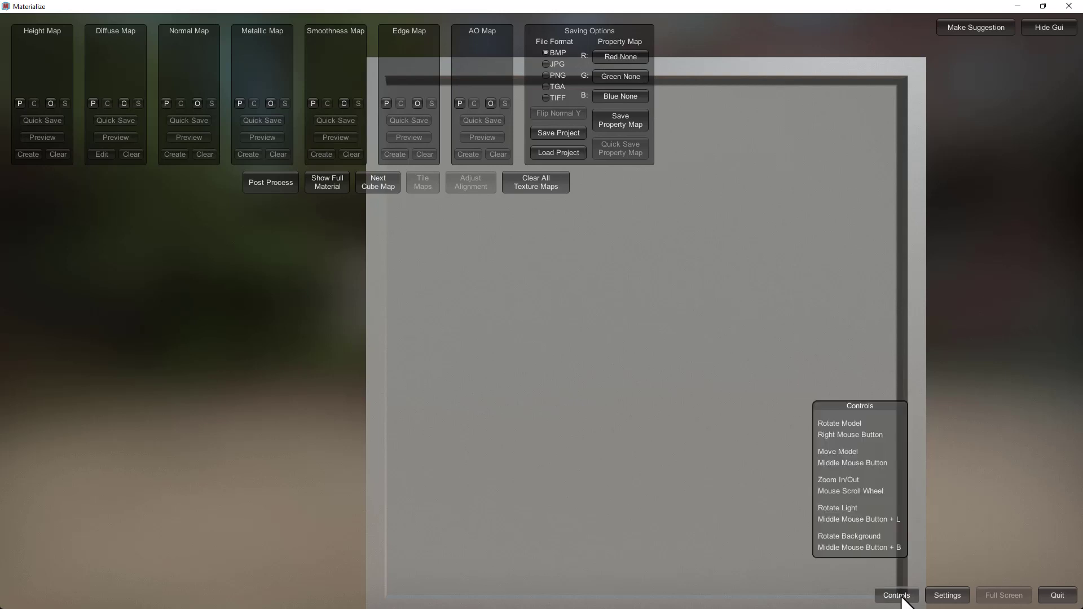
pyautogui.moveTo(797, 336); pyautogui.dragTo(687, 301, button='right')
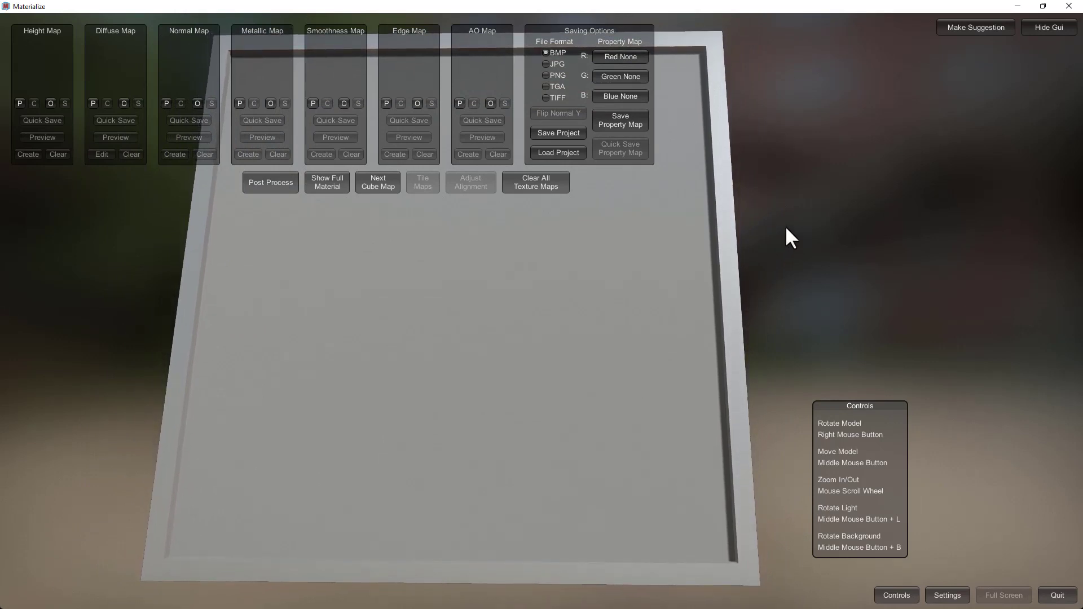
pyautogui.moveTo(791, 237)
pyautogui.mouseDown(button='middle')
pyautogui.moveTo(871, 241)
pyautogui.moveTo(897, 212)
pyautogui.moveTo(769, 138)
pyautogui.mouseUp(button='middle')
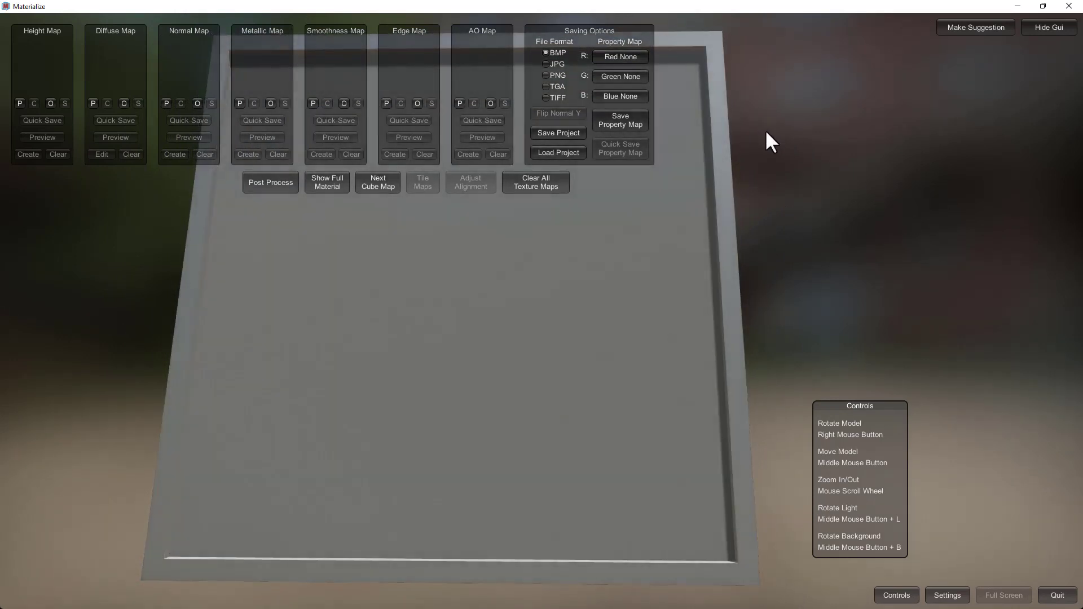
pyautogui.moveTo(544, 127)
pyautogui.mouseDown(button='middle')
pyautogui.moveTo(487, 276)
pyautogui.moveTo(704, 292)
pyautogui.moveTo(739, 500)
pyautogui.moveTo(704, 506)
pyautogui.moveTo(482, 206)
pyautogui.moveTo(472, 123)
pyautogui.moveTo(581, 5)
pyautogui.moveTo(907, 89)
pyautogui.moveTo(943, 124)
pyautogui.moveTo(613, 286)
pyautogui.moveTo(847, 278)
pyautogui.moveTo(949, 149)
pyautogui.moveTo(931, 92)
pyautogui.moveTo(667, 101)
pyautogui.moveTo(888, 263)
pyautogui.moveTo(852, 255)
pyautogui.mouseUp(button='middle')
pyautogui.moveTo(852, 256)
pyautogui.mouseDown(button='right')
pyautogui.moveTo(852, 236)
pyautogui.moveTo(817, 357)
pyautogui.mouseUp(button='right')
pyautogui.click(897, 595)
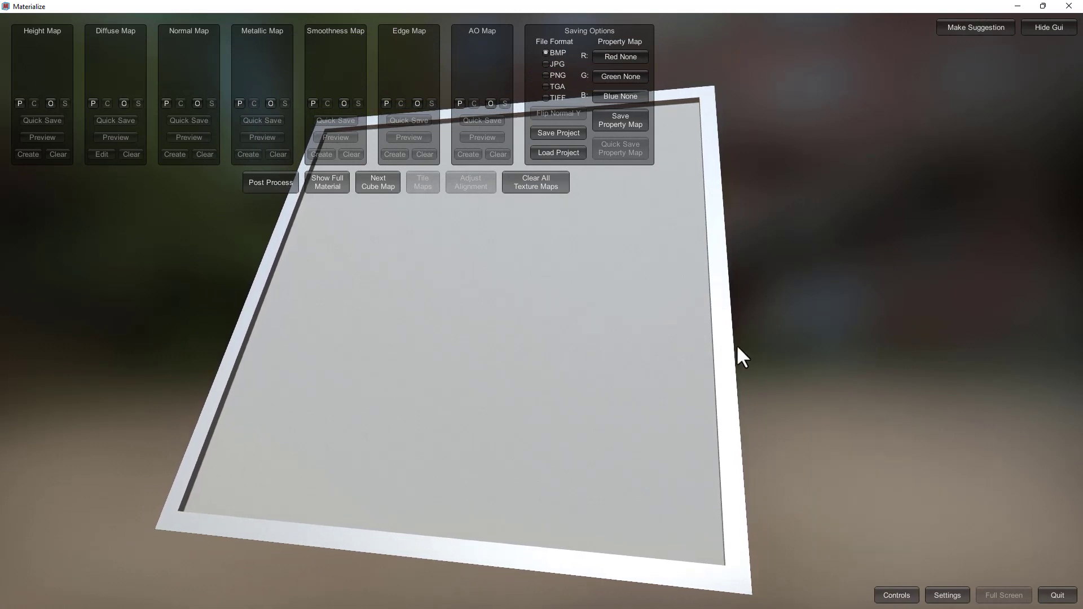
pyautogui.moveTo(738, 350)
pyautogui.mouseDown(button='right')
pyautogui.moveTo(787, 327)
pyautogui.moveTo(842, 350)
pyautogui.moveTo(834, 331)
pyautogui.moveTo(818, 339)
pyautogui.moveTo(769, 294)
pyautogui.mouseUp(button='right')
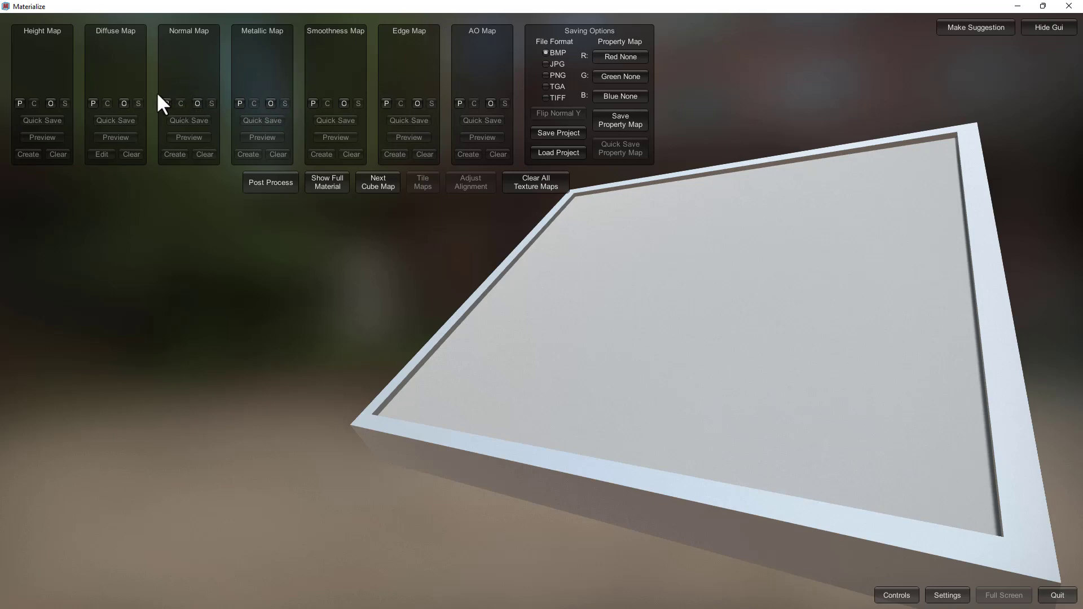
# - Open the file browser for the diffuse map and point it to the Saturn project's sourceimages folder using its copied path
pyautogui.click(124, 104)
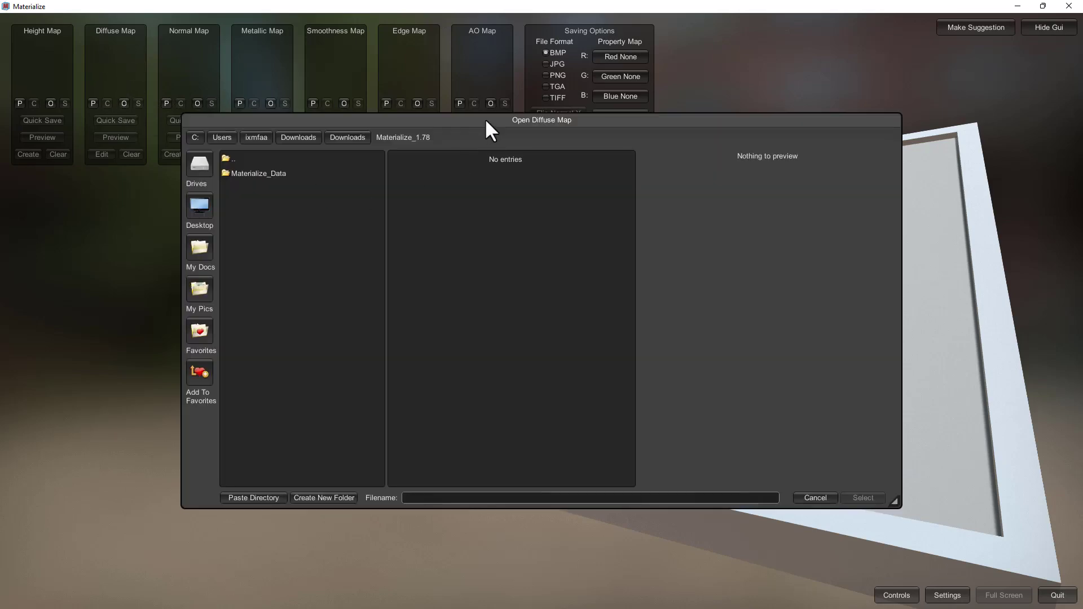
pyautogui.moveTo(485, 117); pyautogui.dragTo(346, 182)
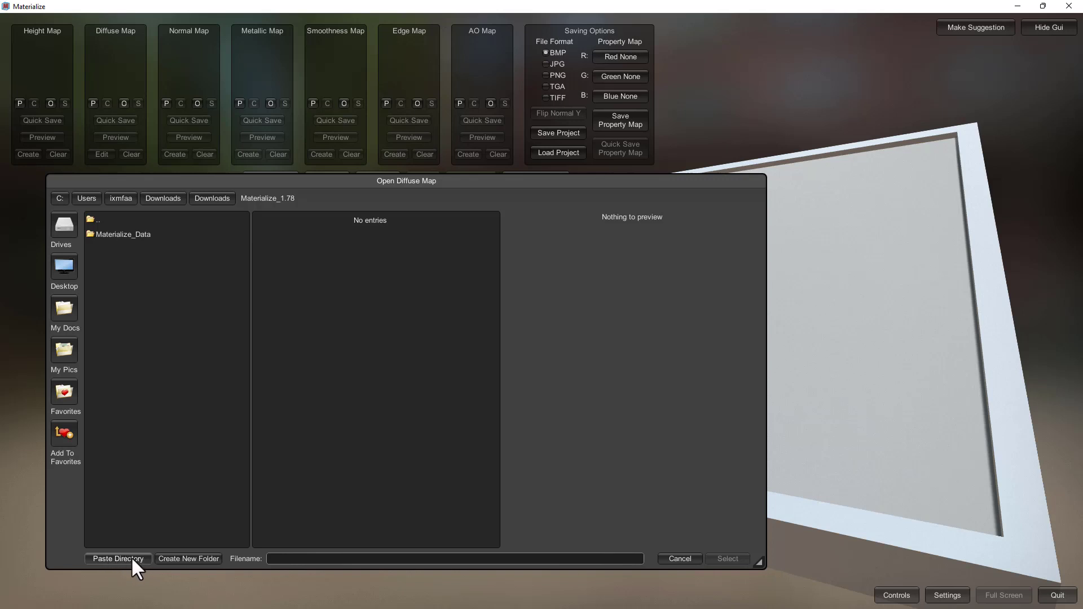
pyautogui.hotkey('alt', 'Tab')
pyautogui.moveTo(415, 148); pyautogui.dragTo(407, 126)
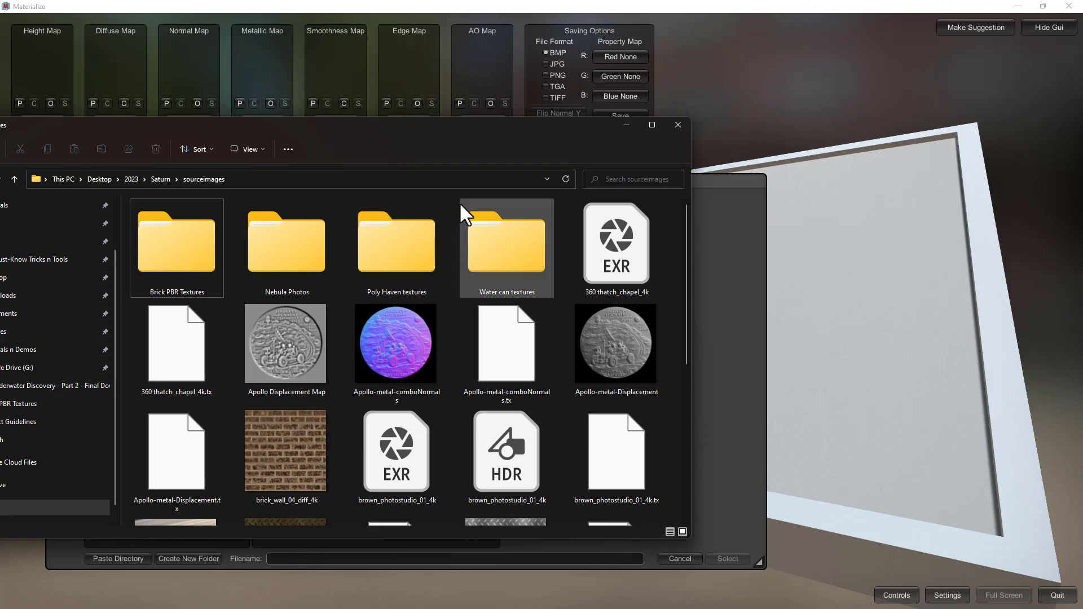
pyautogui.click(345, 181)
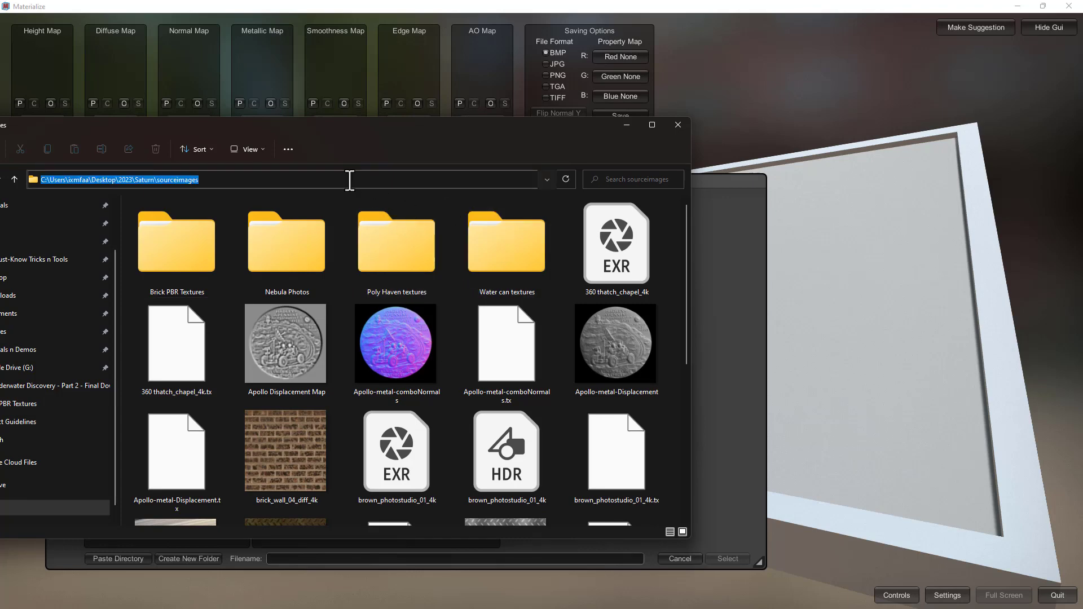
pyautogui.click(626, 126)
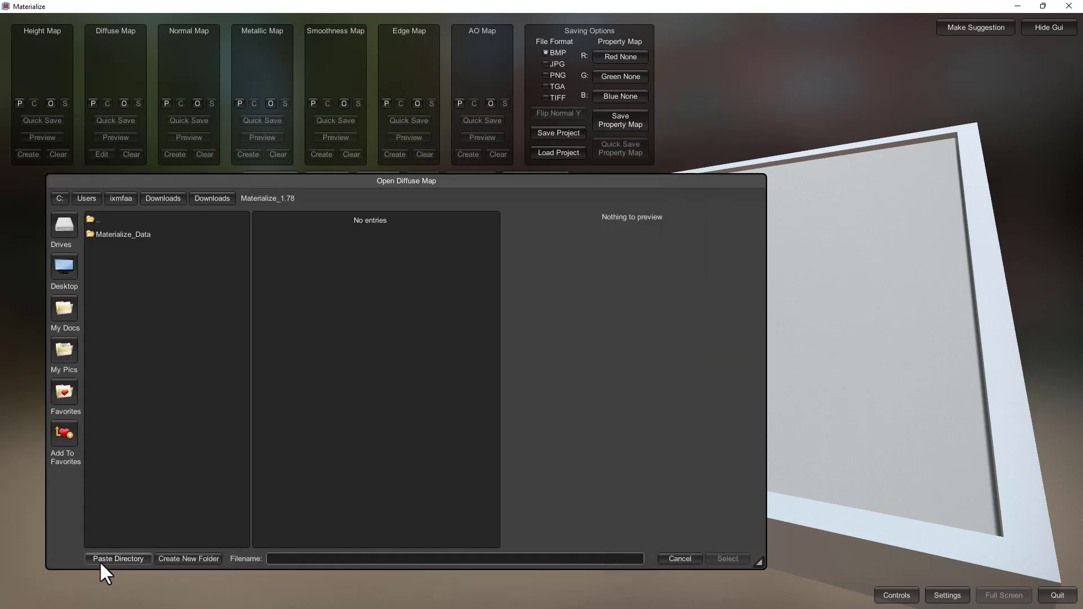
pyautogui.click(117, 560)
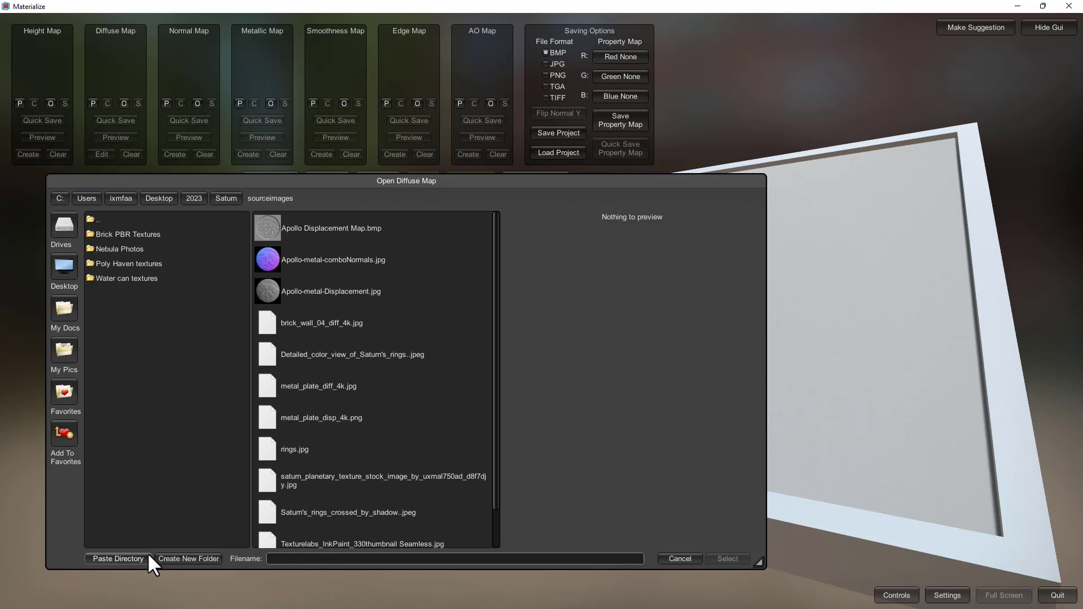
# - Load brick_wall_04_diff_4k.jpg as the diffuse map
pyautogui.click(338, 323)
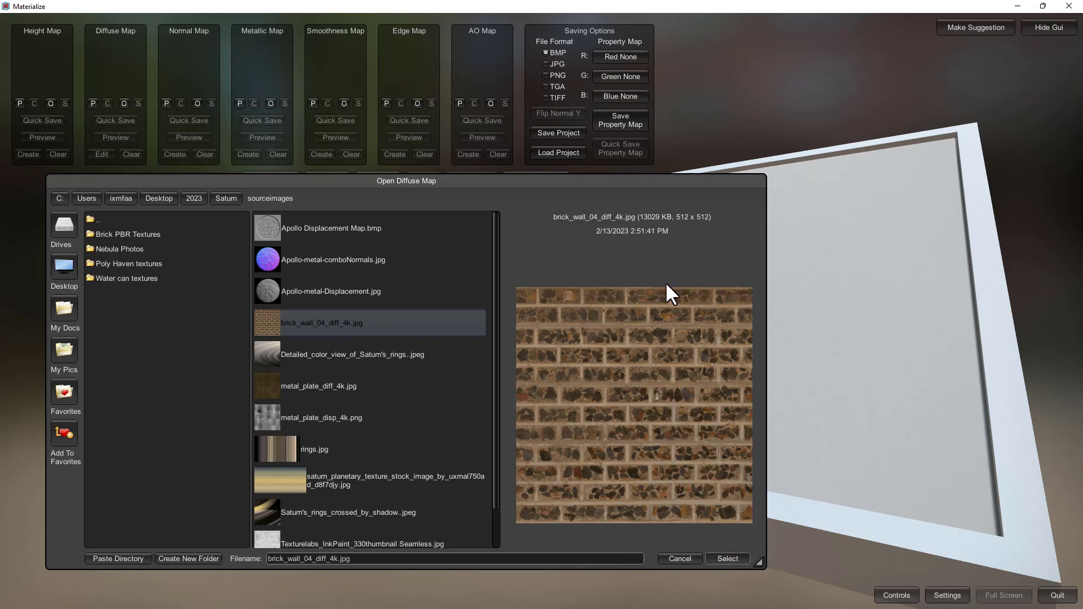
pyautogui.doubleClick(397, 327)
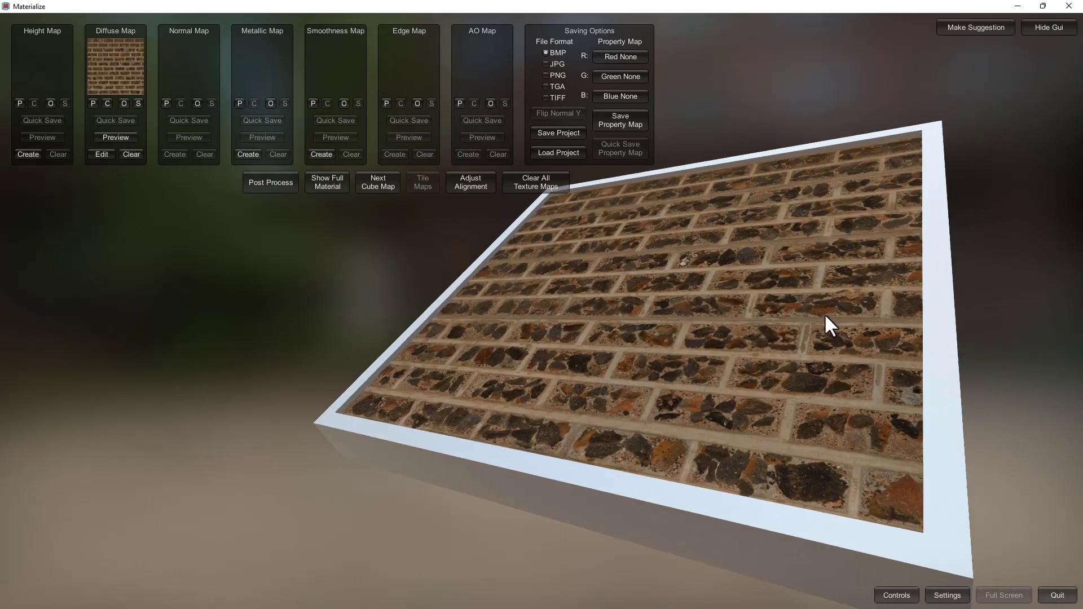
pyautogui.moveTo(819, 314); pyautogui.dragTo(768, 306, button='right')
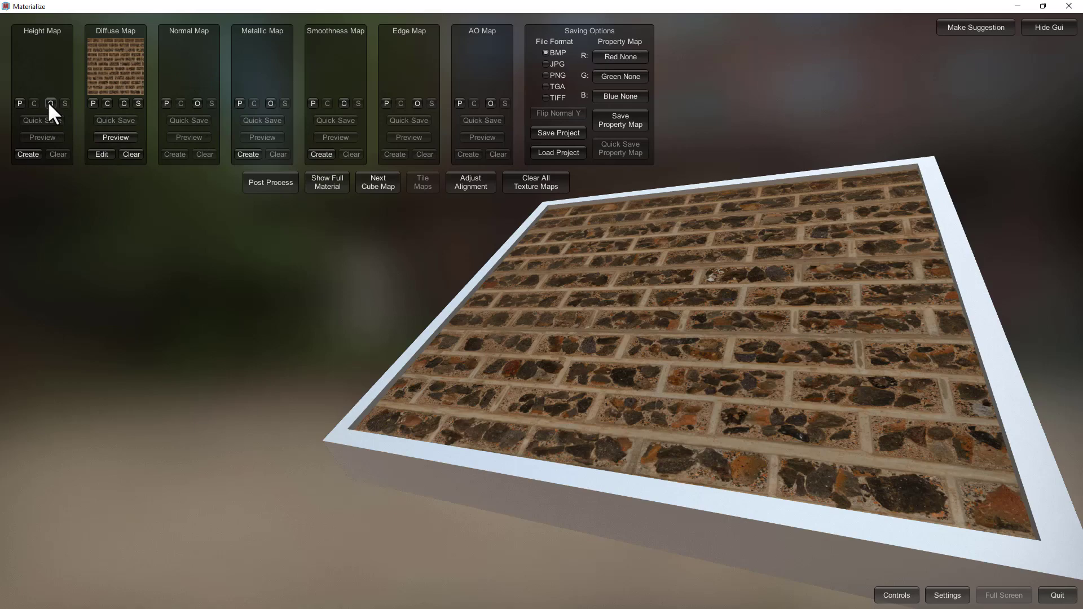
# - Start creating a height map from the original diffuse and examine its split preview on the brick plane
pyautogui.click(28, 154)
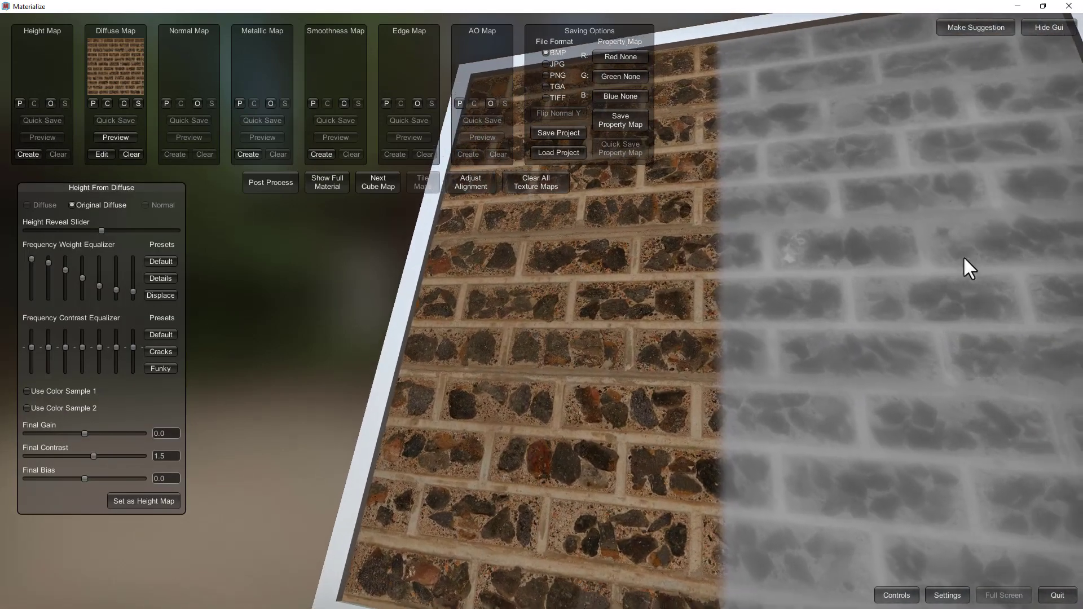
pyautogui.scroll(5, 647, 299)
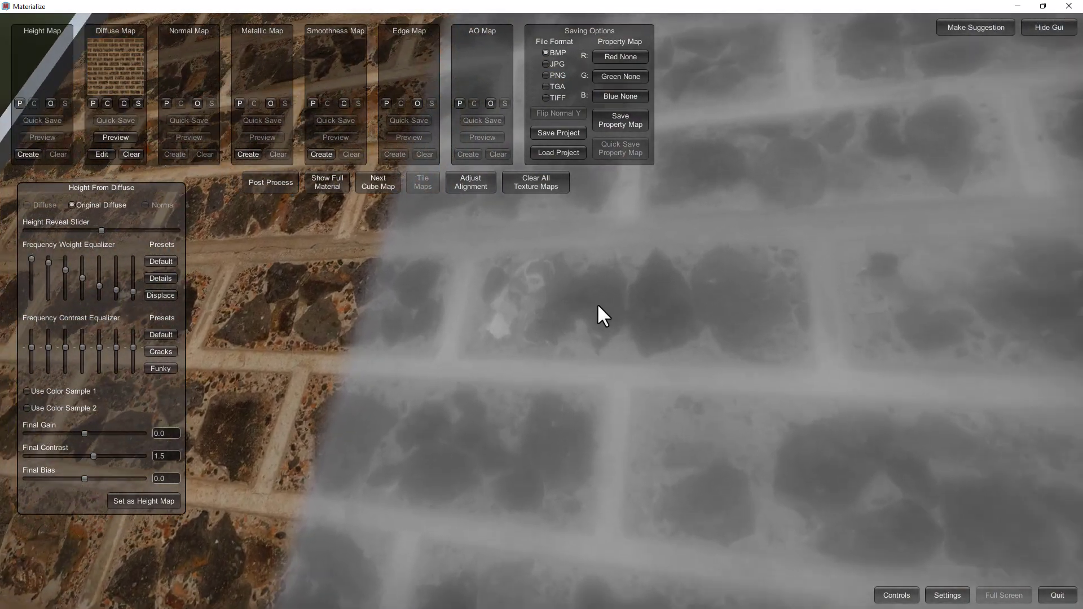
pyautogui.moveTo(598, 306); pyautogui.dragTo(370, 355, button='right')
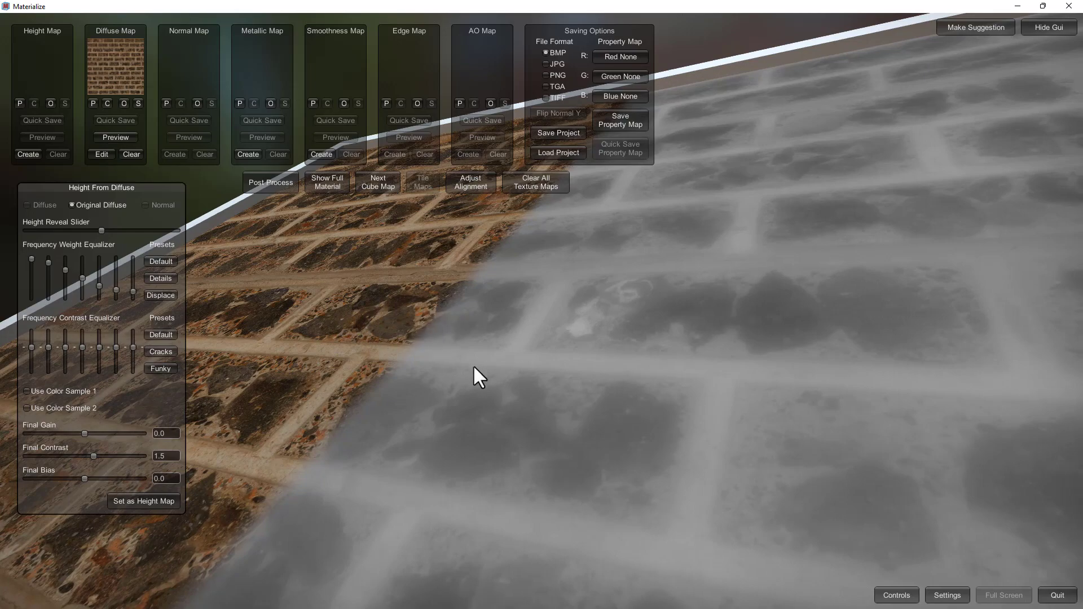
pyautogui.moveTo(474, 368); pyautogui.dragTo(581, 404, button='right')
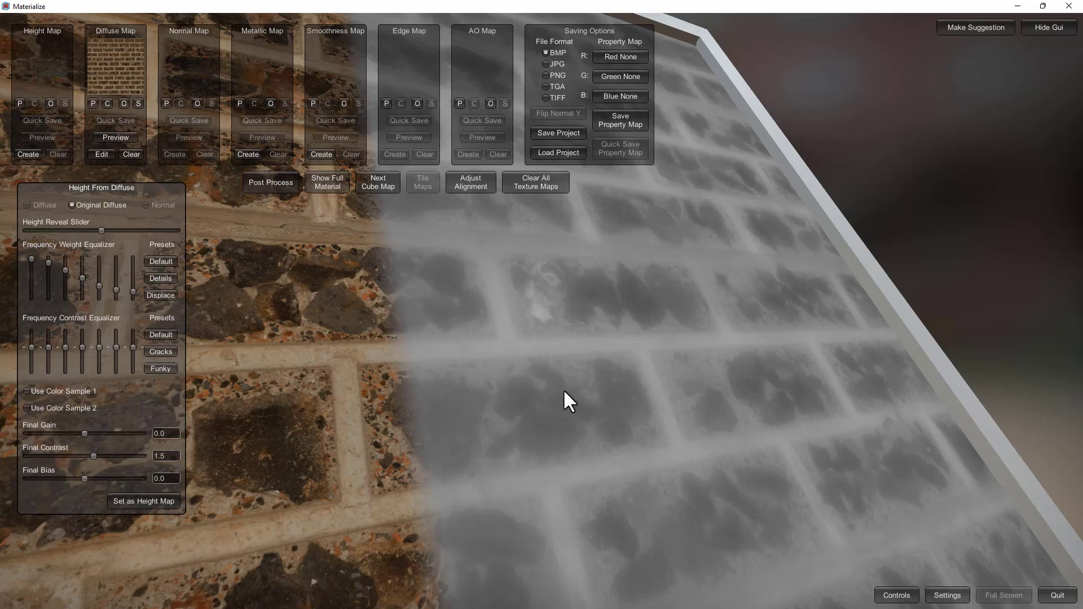
pyautogui.moveTo(612, 383); pyautogui.dragTo(557, 382)
pyautogui.scroll(-3, 556, 382)
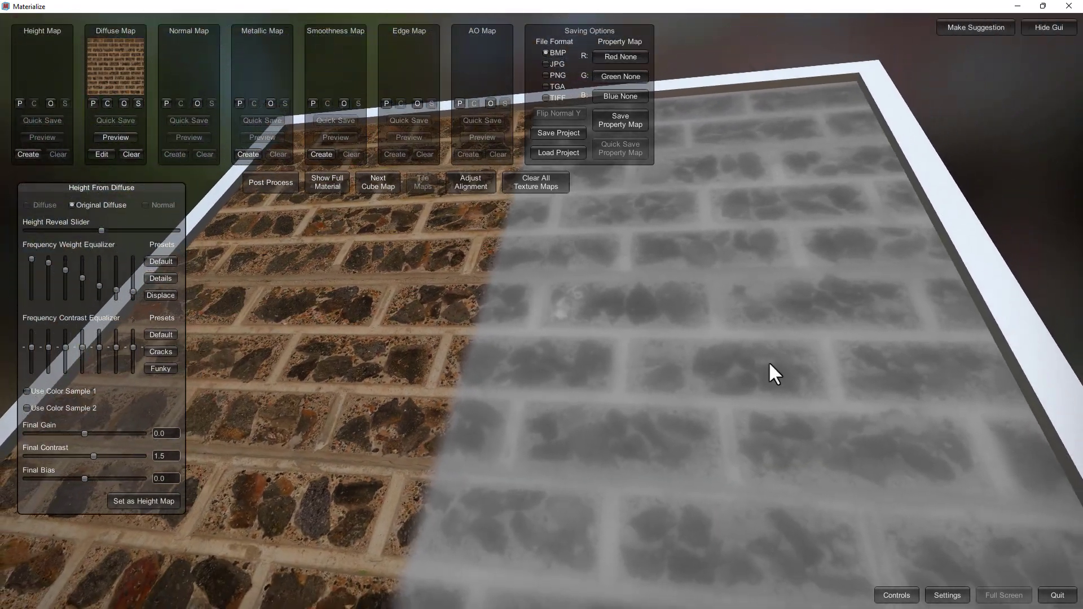
pyautogui.moveTo(707, 398); pyautogui.dragTo(740, 385)
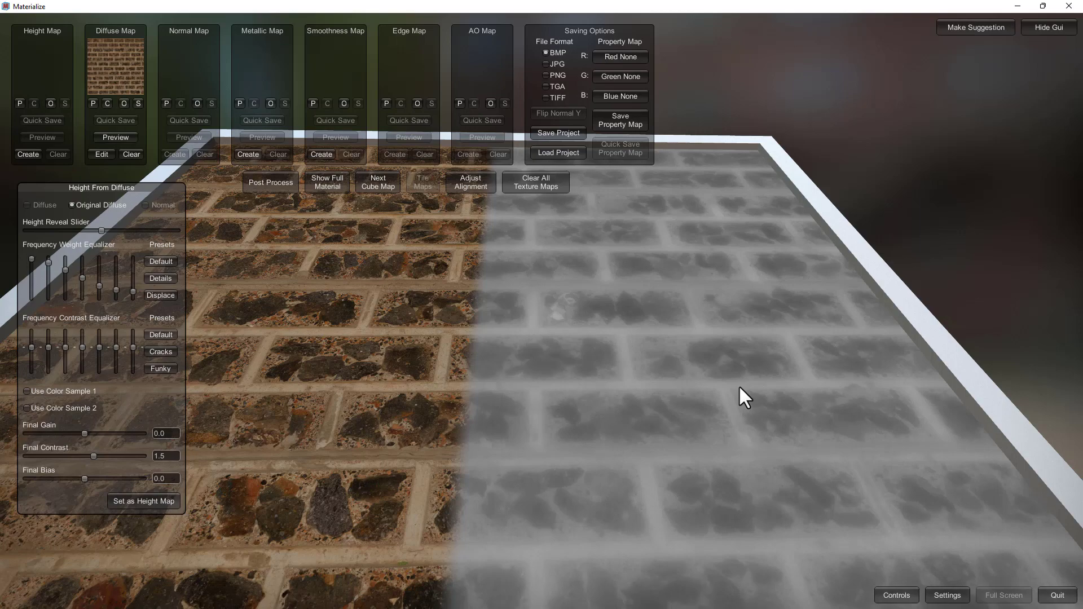
pyautogui.scroll(-3, 647, 370)
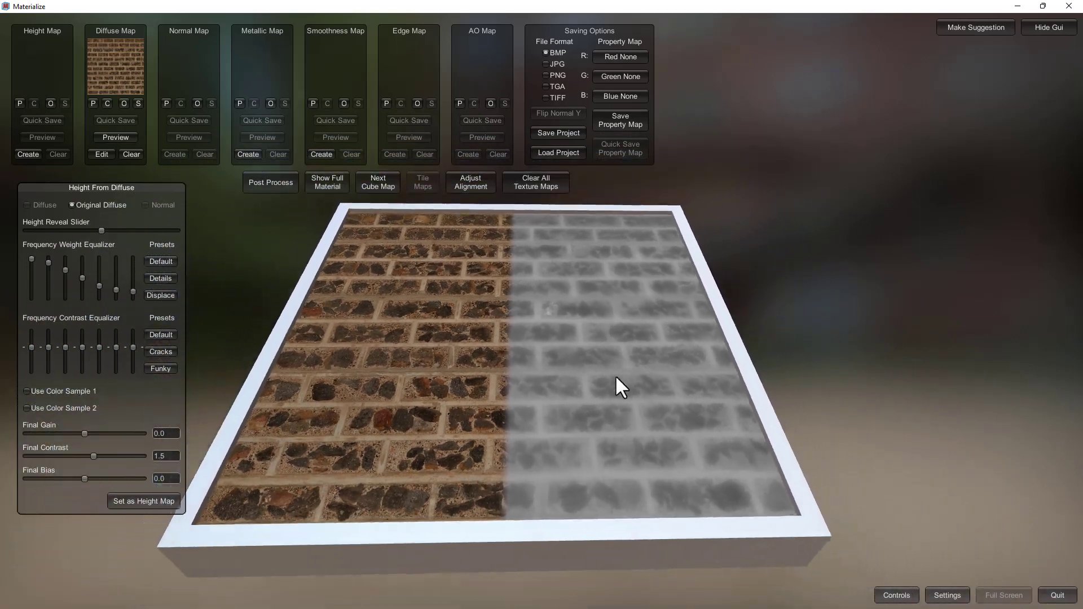
pyautogui.moveTo(620, 386); pyautogui.dragTo(528, 397)
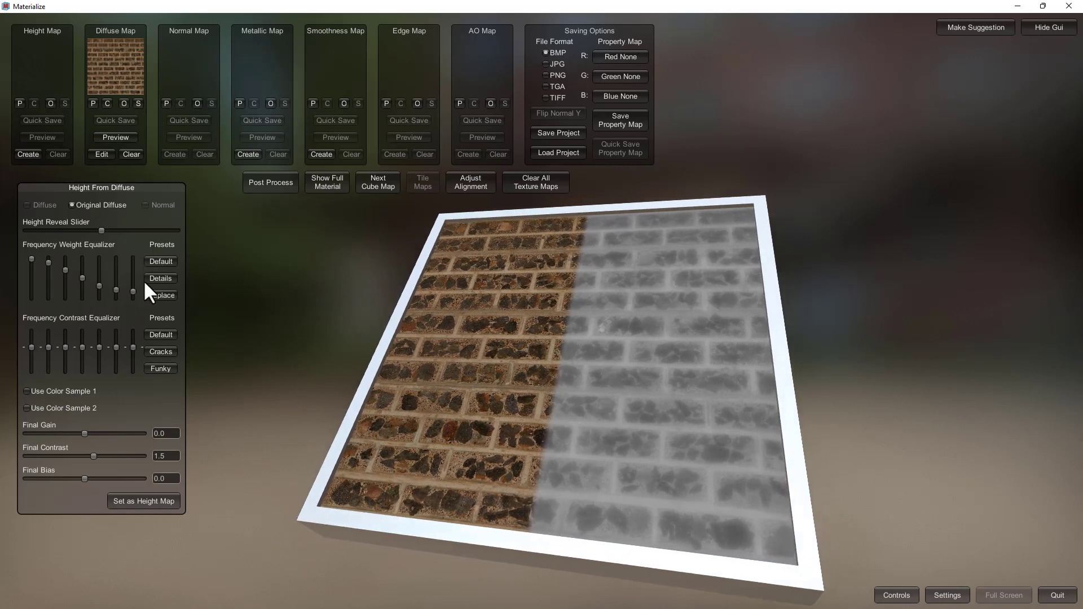
# - Try the Details frequency weight preset, apply Displace instead, and raise the last frequency weight slider
pyautogui.click(160, 278)
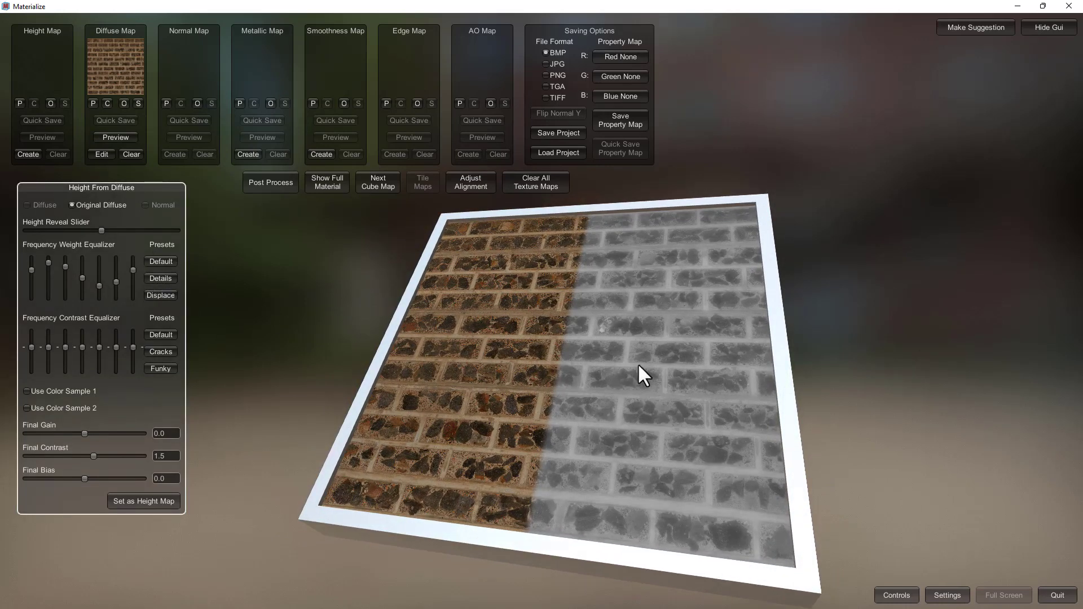
pyautogui.click(161, 294)
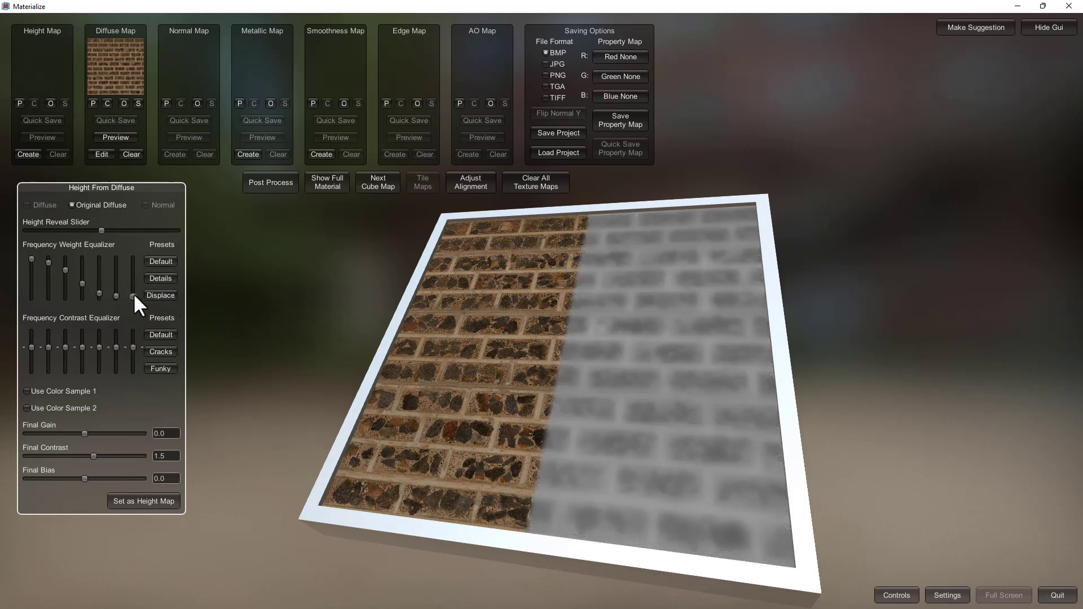
pyautogui.moveTo(133, 294); pyautogui.dragTo(133, 276)
pyautogui.scroll(5, 686, 357)
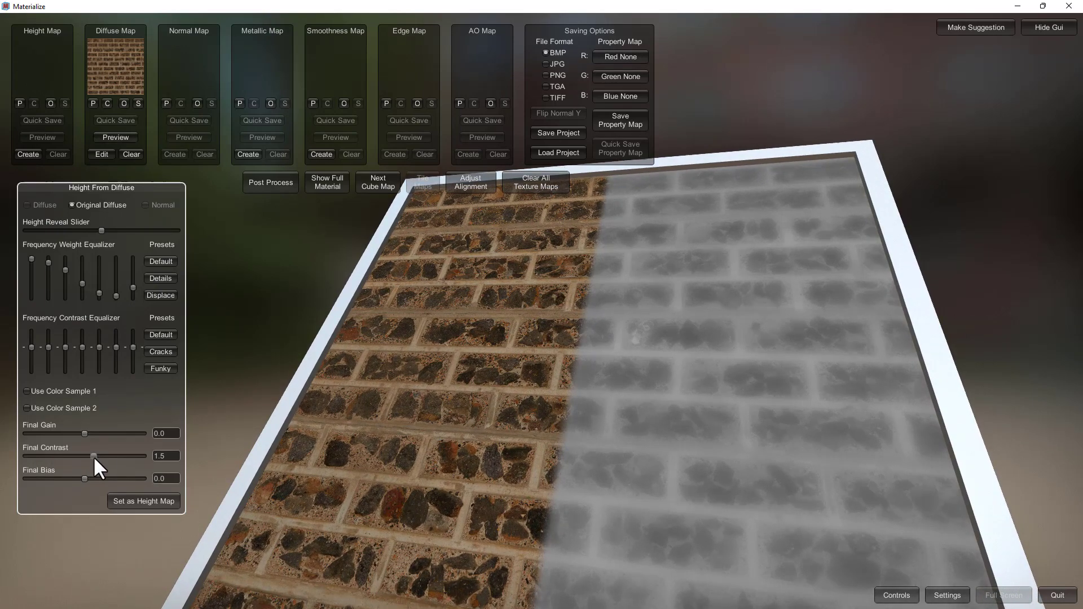
# - Set the height map's Final Contrast to -4.653, check the preview, and set the result as the height map
pyautogui.moveTo(93, 456); pyautogui.dragTo(57, 456)
pyautogui.moveTo(571, 383); pyautogui.dragTo(636, 483)
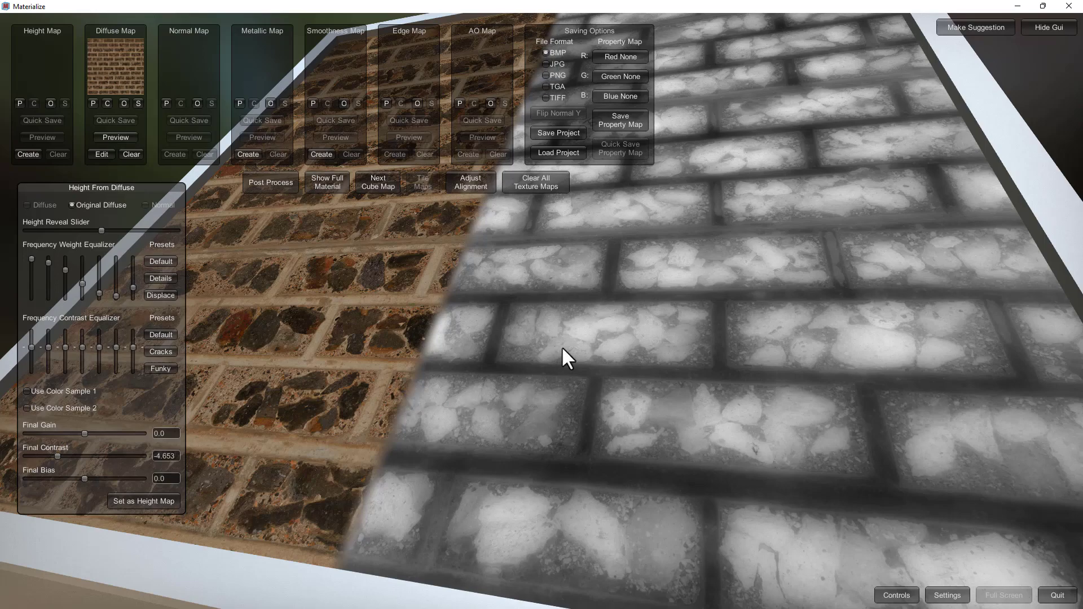
pyautogui.scroll(-5, 813, 181)
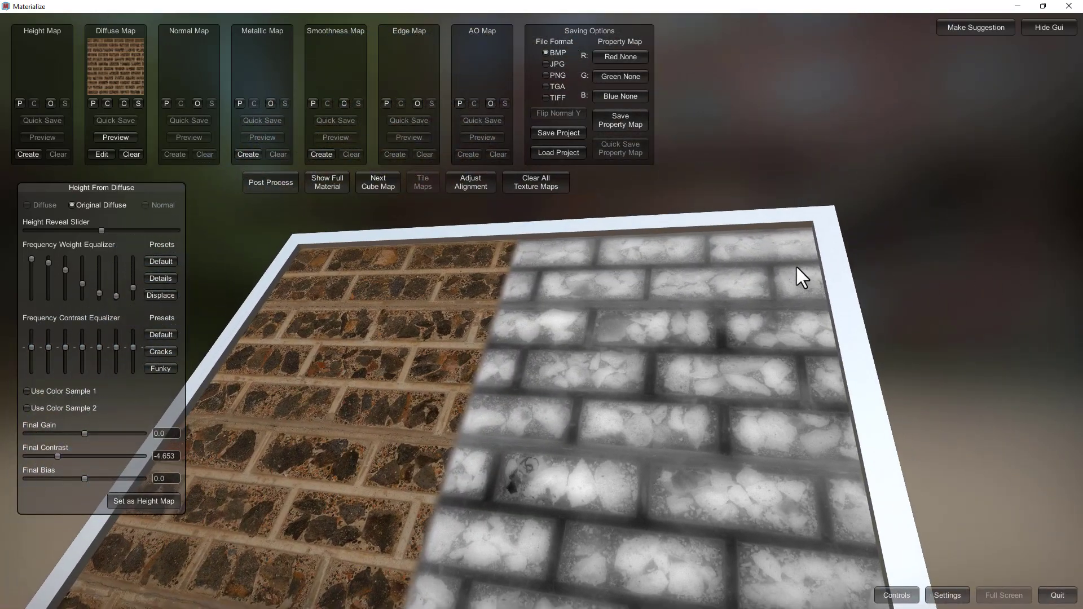
pyautogui.moveTo(796, 265); pyautogui.dragTo(728, 206)
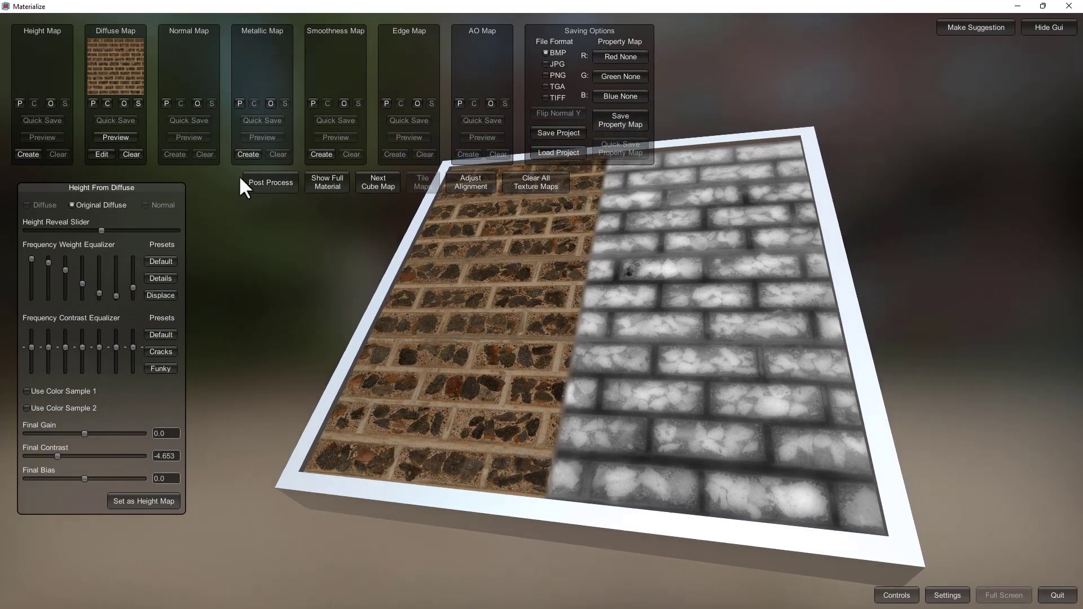
pyautogui.click(143, 503)
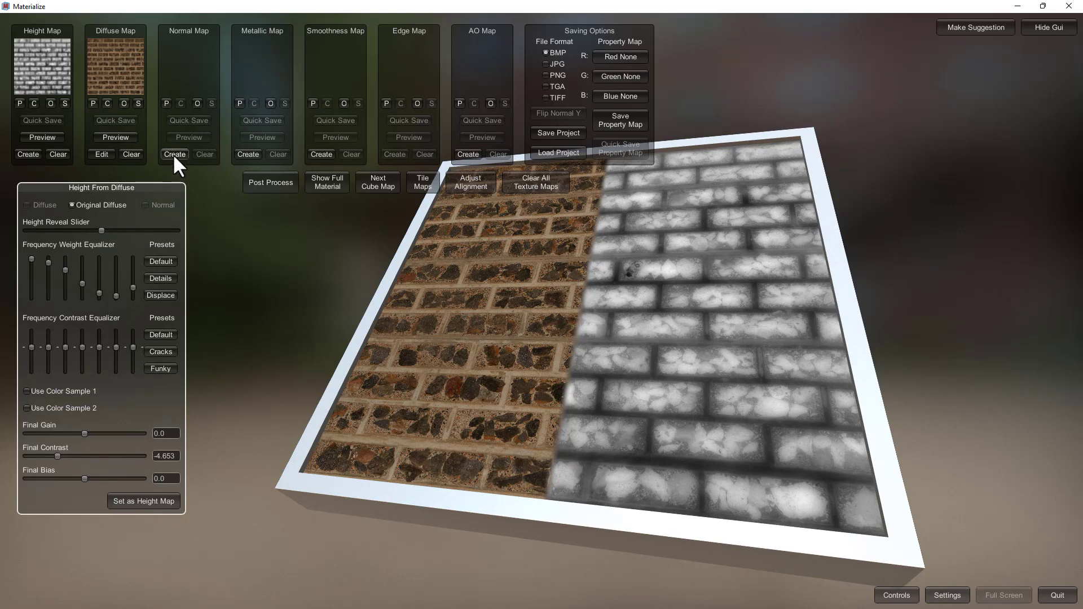
# - Start creating a normal map from the height map and set its Pre Contrast to 14.182
pyautogui.moveTo(343, 250); pyautogui.dragTo(323, 317)
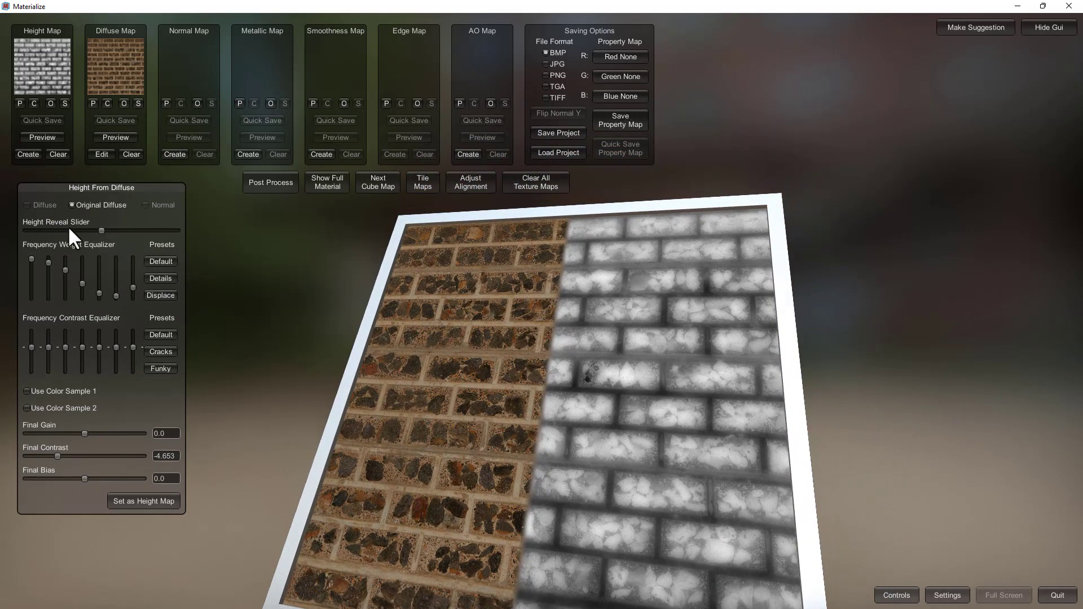
pyautogui.moveTo(97, 229); pyautogui.dragTo(66, 234)
pyautogui.click(174, 154)
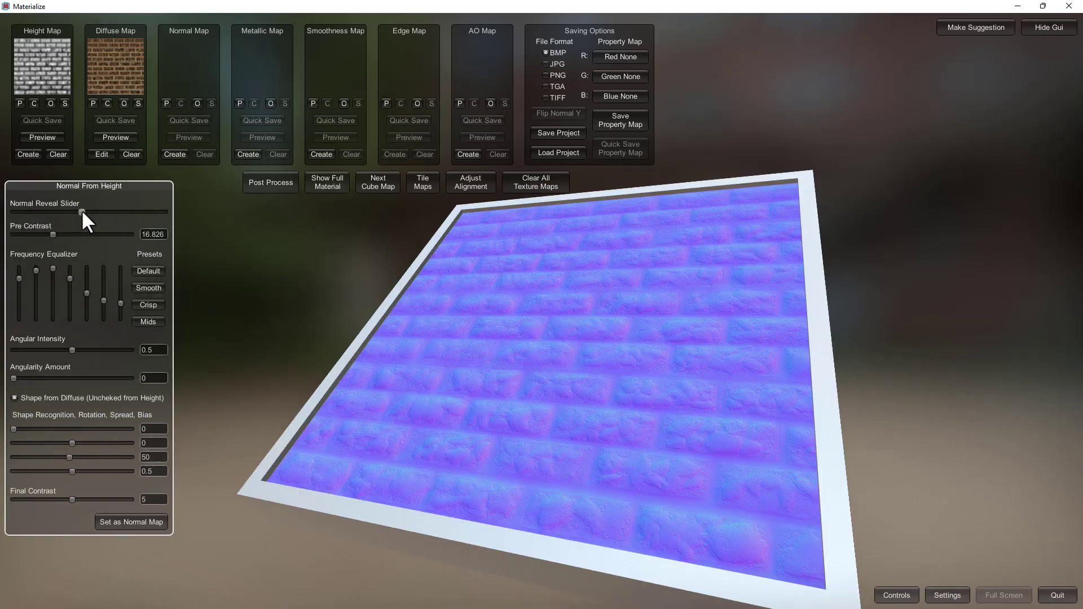
pyautogui.moveTo(49, 230)
pyautogui.mouseDown()
pyautogui.moveTo(31, 240)
pyautogui.moveTo(58, 241)
pyautogui.mouseUp()
pyautogui.moveTo(294, 307); pyautogui.dragTo(294, 366, button='right')
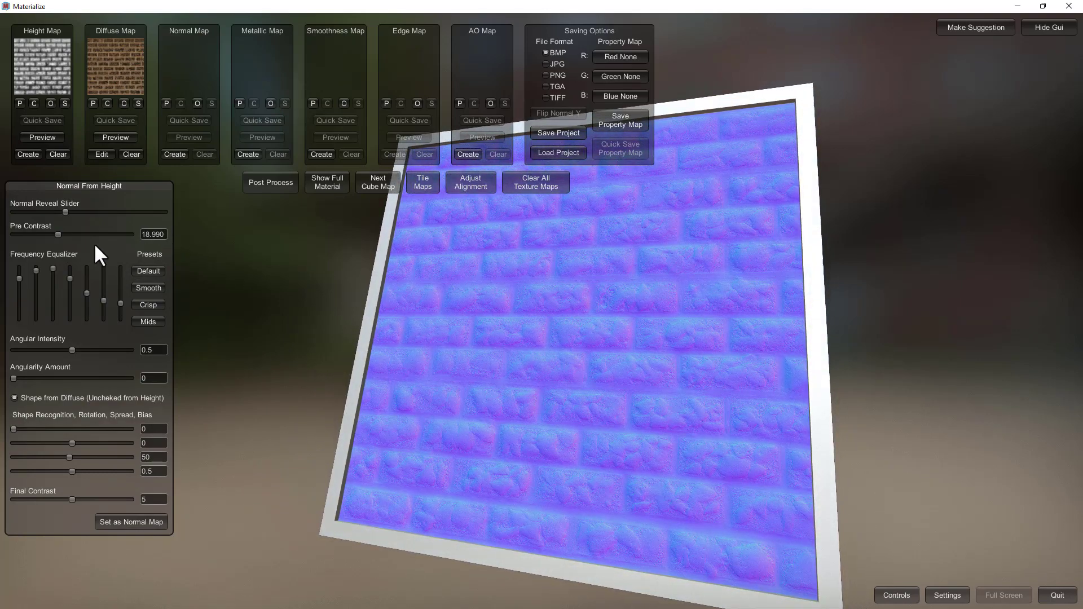
pyautogui.moveTo(57, 233)
pyautogui.mouseDown()
pyautogui.moveTo(123, 239)
pyautogui.moveTo(47, 239)
pyautogui.mouseUp()
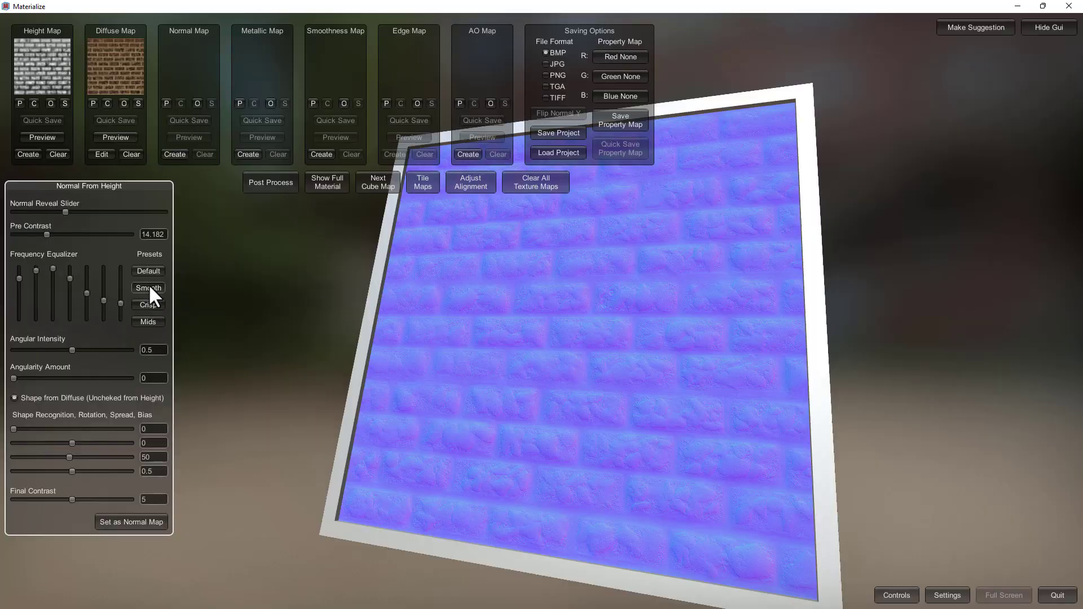
# - Try the Smooth frequency preset, apply Crisp instead, and set the result as the normal map
pyautogui.click(148, 285)
pyautogui.click(148, 306)
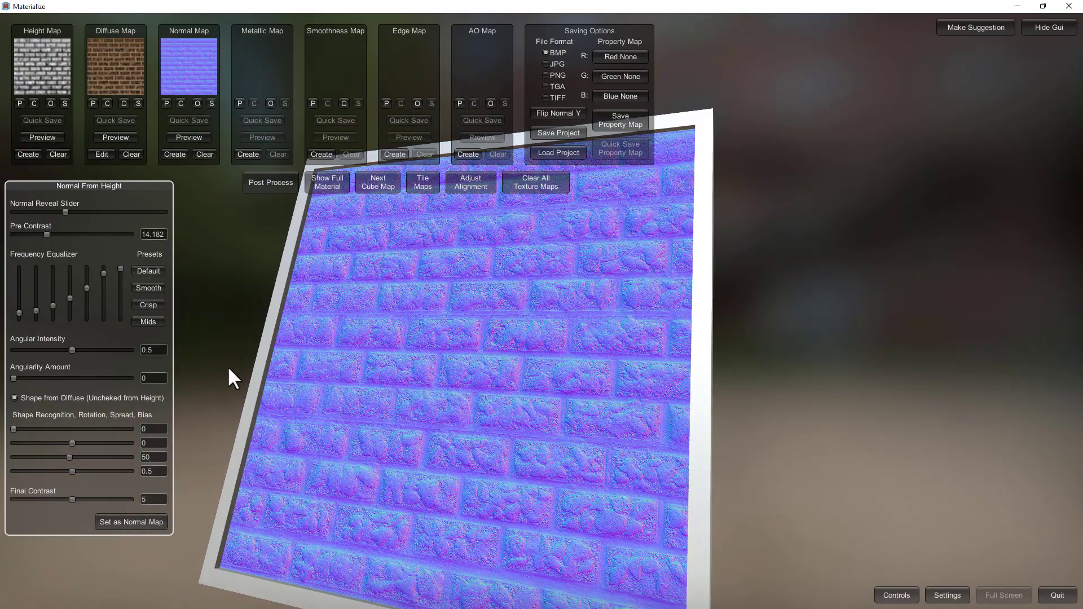
pyautogui.moveTo(231, 334); pyautogui.dragTo(255, 329, button='middle')
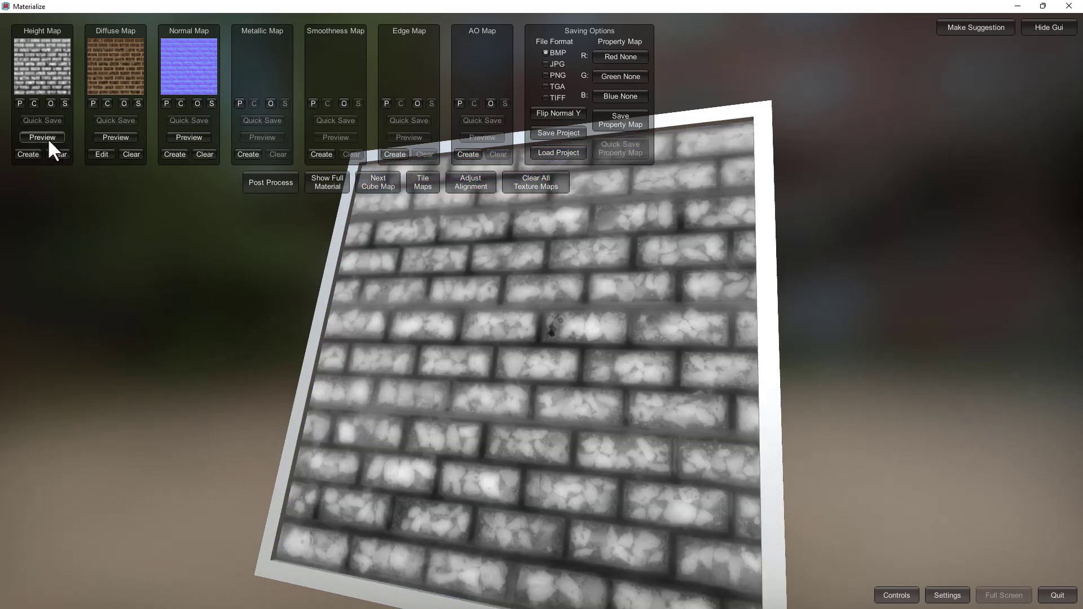
# - Compare the diffuse and normal map previews on the brick plane
pyautogui.click(188, 137)
pyautogui.click(117, 137)
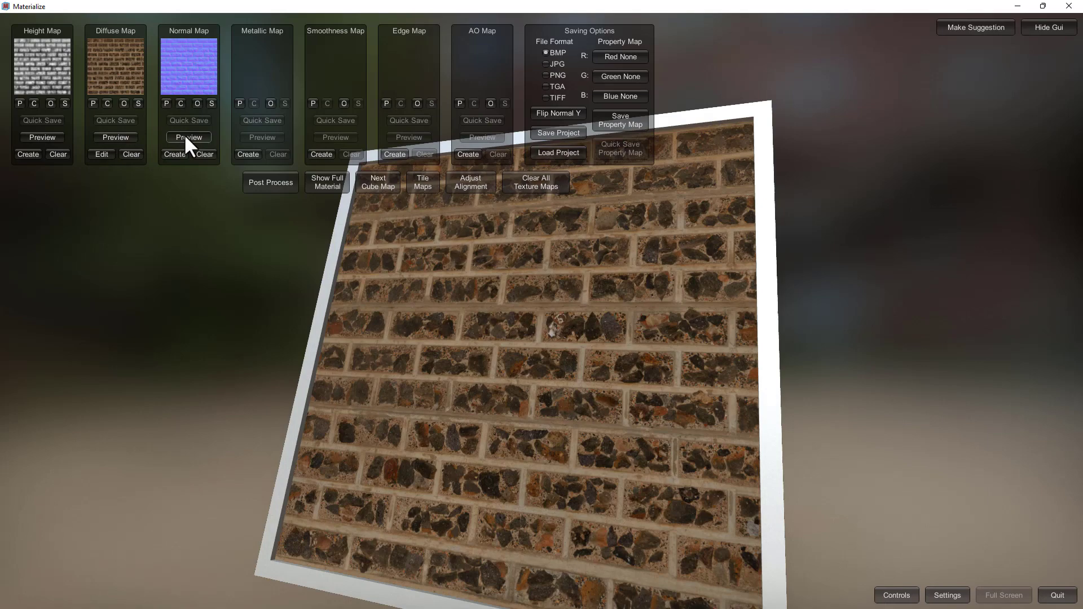
pyautogui.click(184, 135)
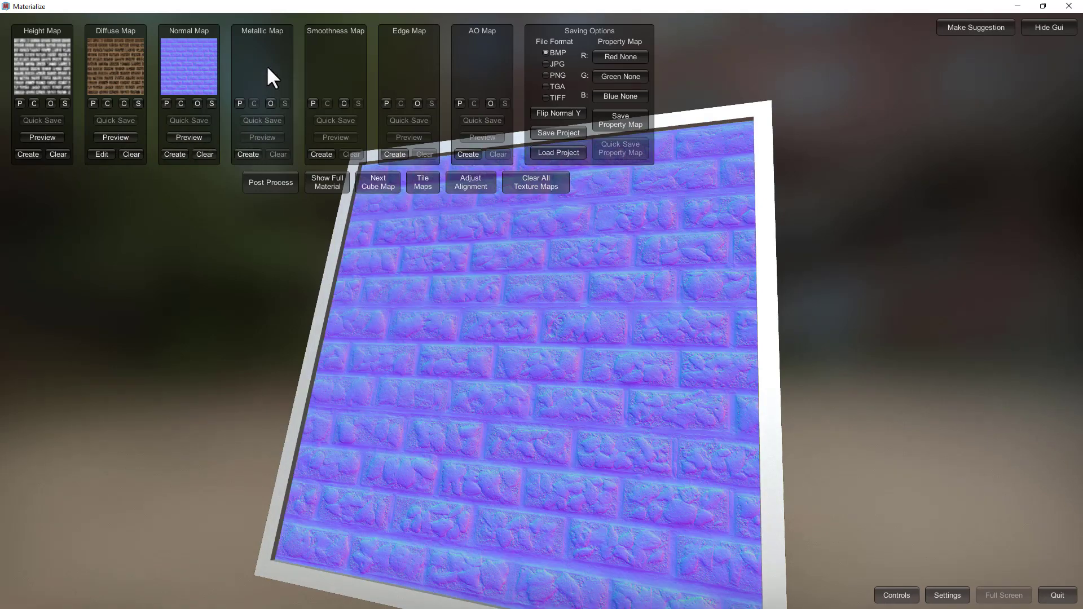
pyautogui.moveTo(335, 276); pyautogui.dragTo(329, 338)
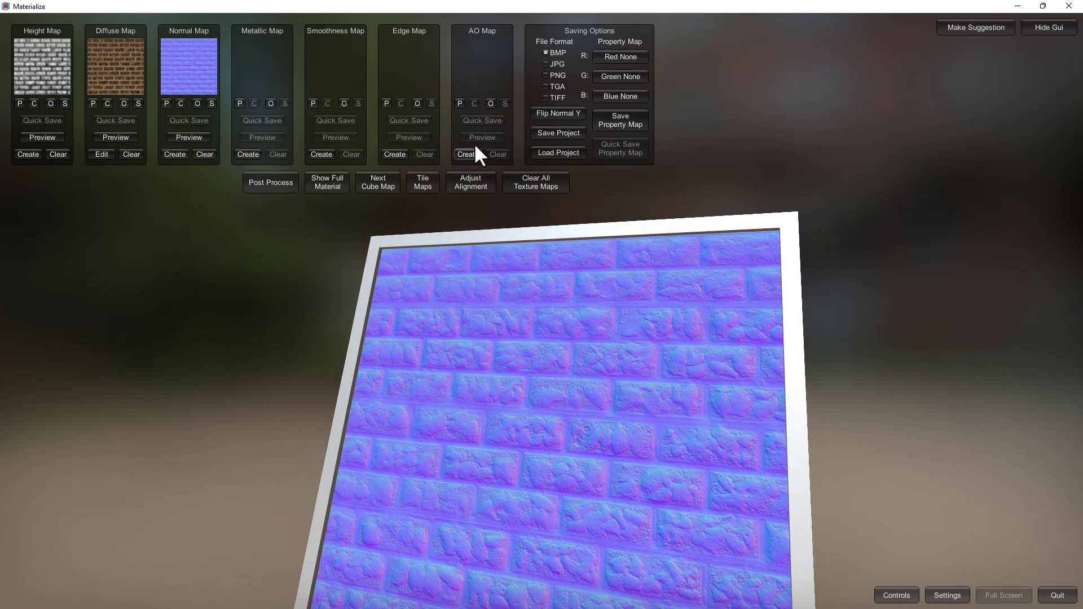
# - Open AO map creation and examine the generated occlusion detail on the bricks up close
pyautogui.click(467, 154)
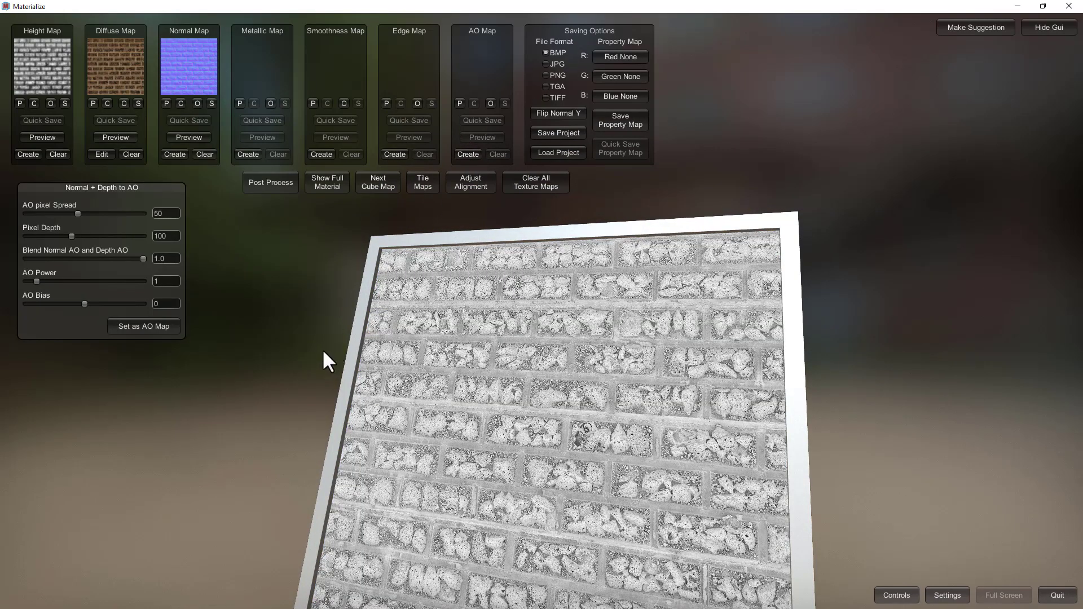
pyautogui.moveTo(319, 354); pyautogui.dragTo(316, 422)
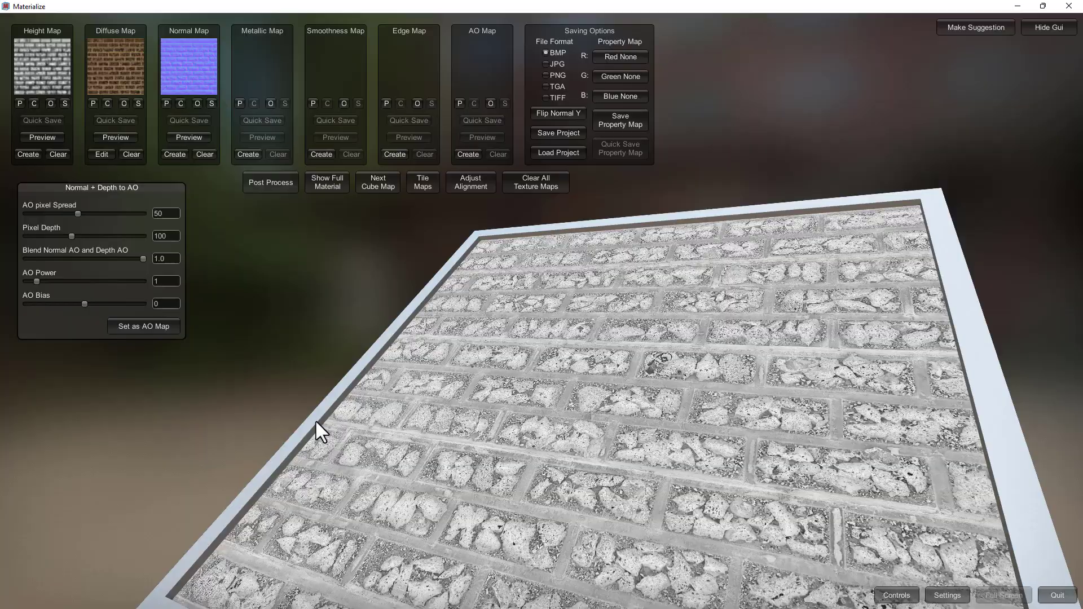
pyautogui.scroll(5, 538, 400)
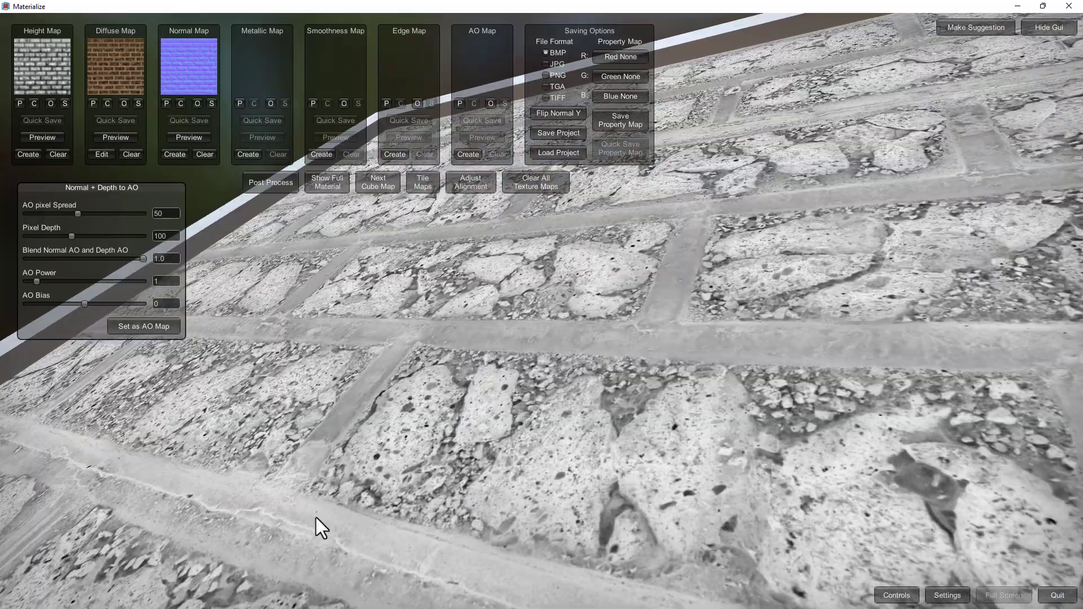
pyautogui.moveTo(380, 529); pyautogui.dragTo(439, 448, button='right')
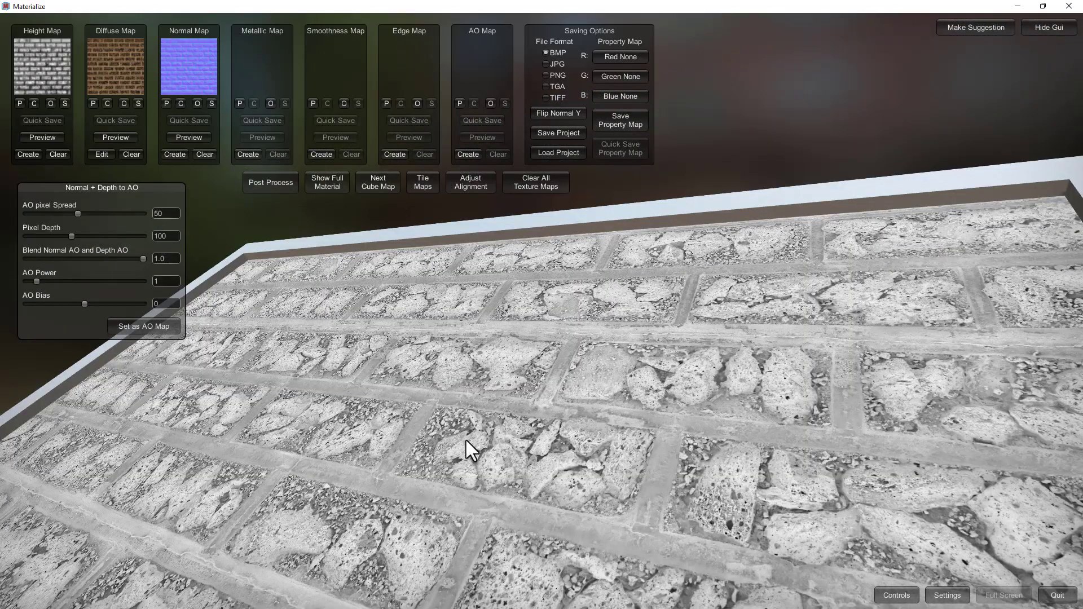
pyautogui.moveTo(466, 440); pyautogui.dragTo(355, 250, button='right')
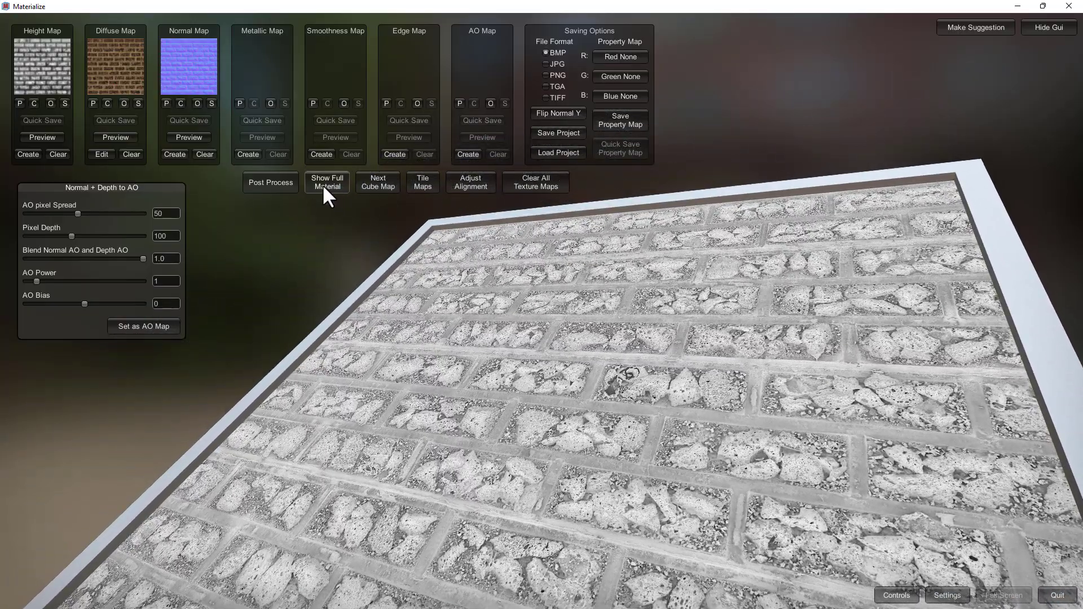
# - Show the full material and set its Smoothness Multiplier to 0.8557 and Paralax Displacement to 0.375
pyautogui.click(324, 186)
pyautogui.moveTo(534, 434); pyautogui.dragTo(419, 342, button='right')
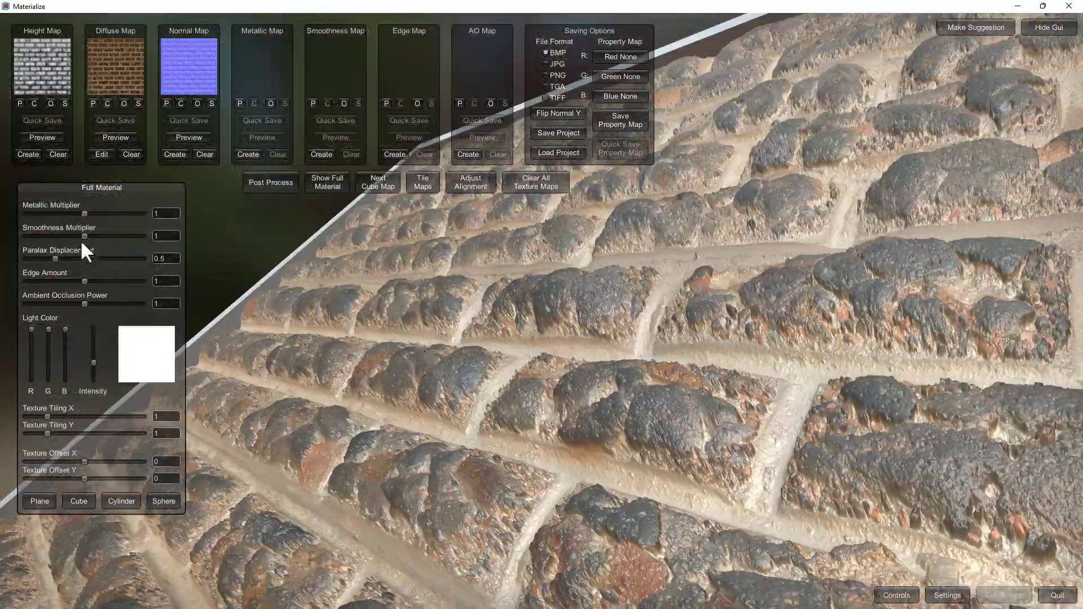
pyautogui.moveTo(84, 237)
pyautogui.mouseDown()
pyautogui.moveTo(130, 244)
pyautogui.moveTo(12, 259)
pyautogui.moveTo(57, 262)
pyautogui.mouseUp()
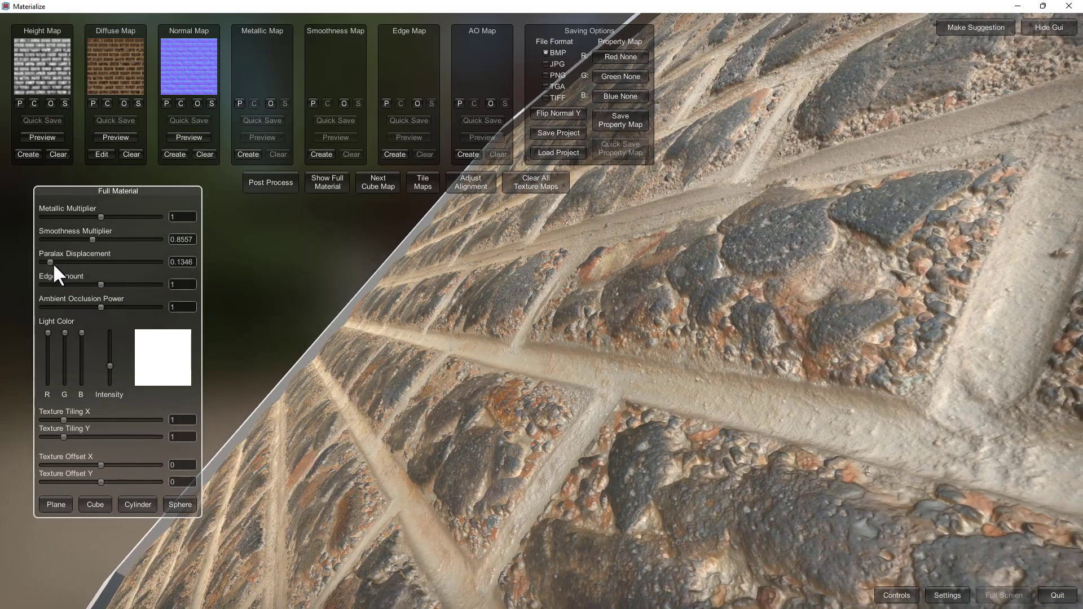
pyautogui.moveTo(54, 262); pyautogui.dragTo(126, 281)
pyautogui.moveTo(698, 346); pyautogui.dragTo(604, 334, button='right')
pyautogui.moveTo(126, 261); pyautogui.dragTo(66, 261)
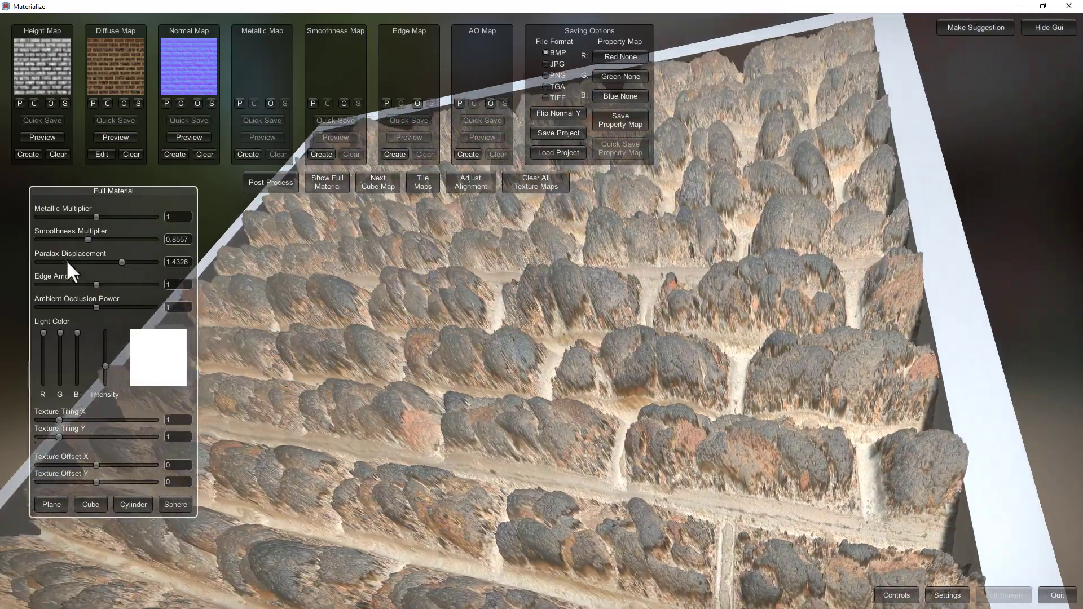
pyautogui.moveTo(72, 263); pyautogui.dragTo(404, 436, button='right')
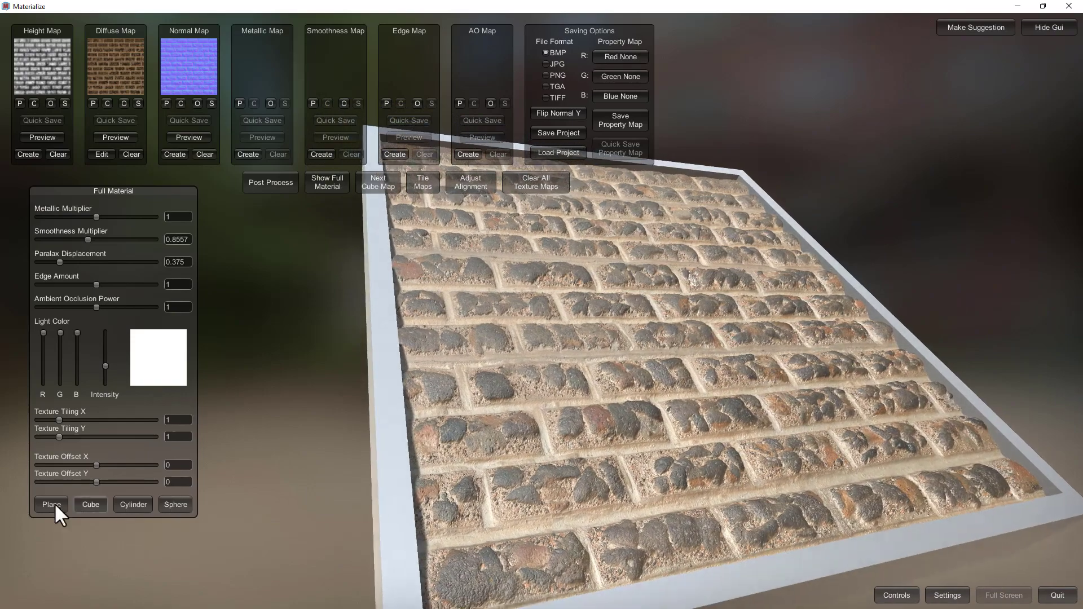
# - Preview the full material on a cube, and switch the preview shape to a cylinder
pyautogui.click(91, 505)
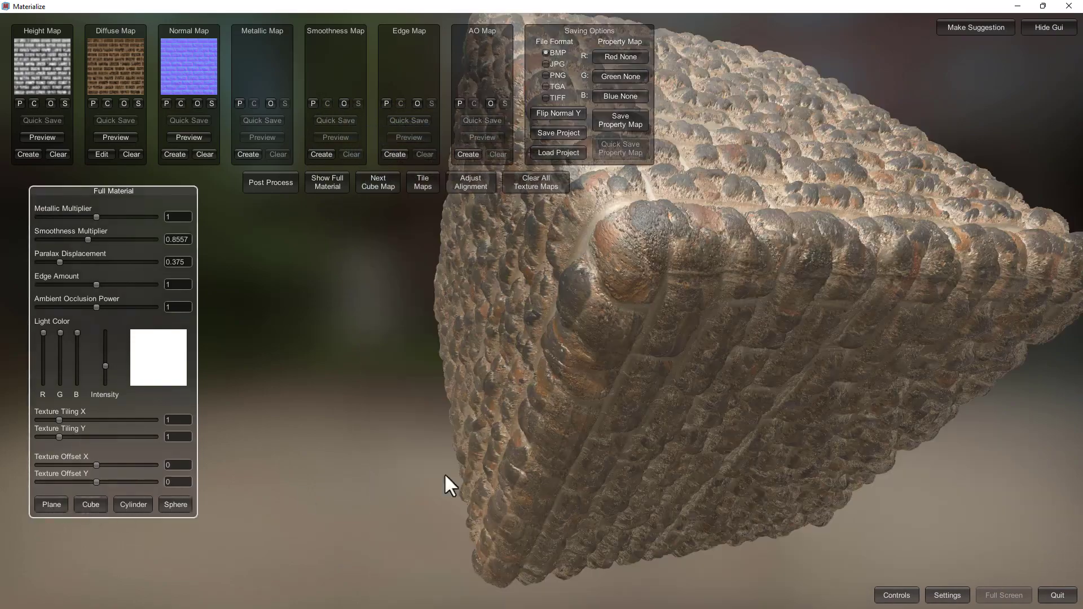
pyautogui.moveTo(685, 351); pyautogui.dragTo(496, 309, button='right')
pyautogui.click(140, 504)
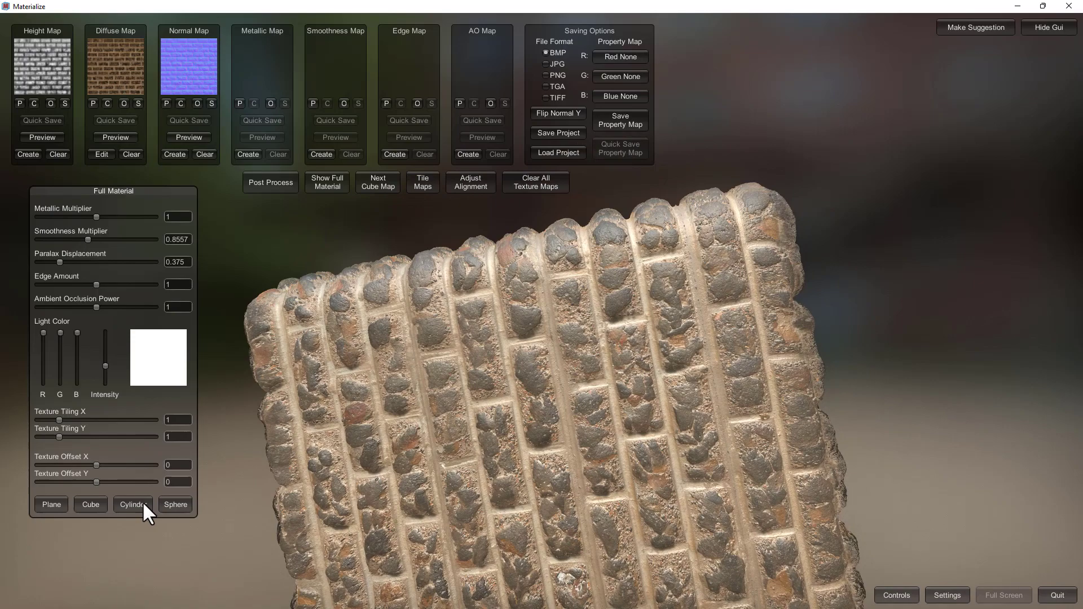
pyautogui.moveTo(463, 436); pyautogui.dragTo(561, 543, button='right')
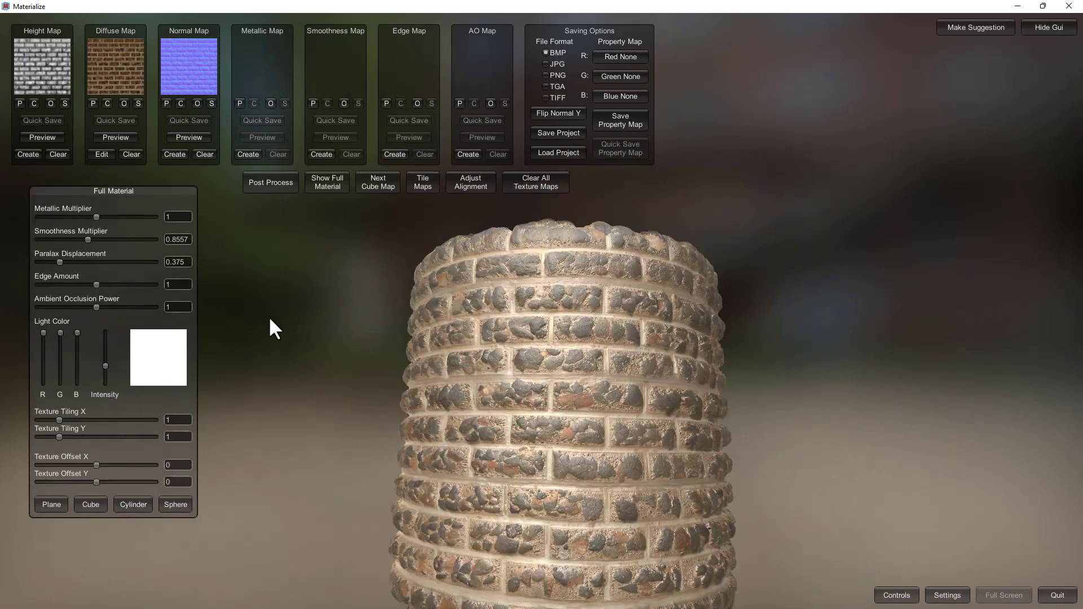
# - Advance the environment cube map three times to light the brick cylinder differently
pyautogui.click(380, 184)
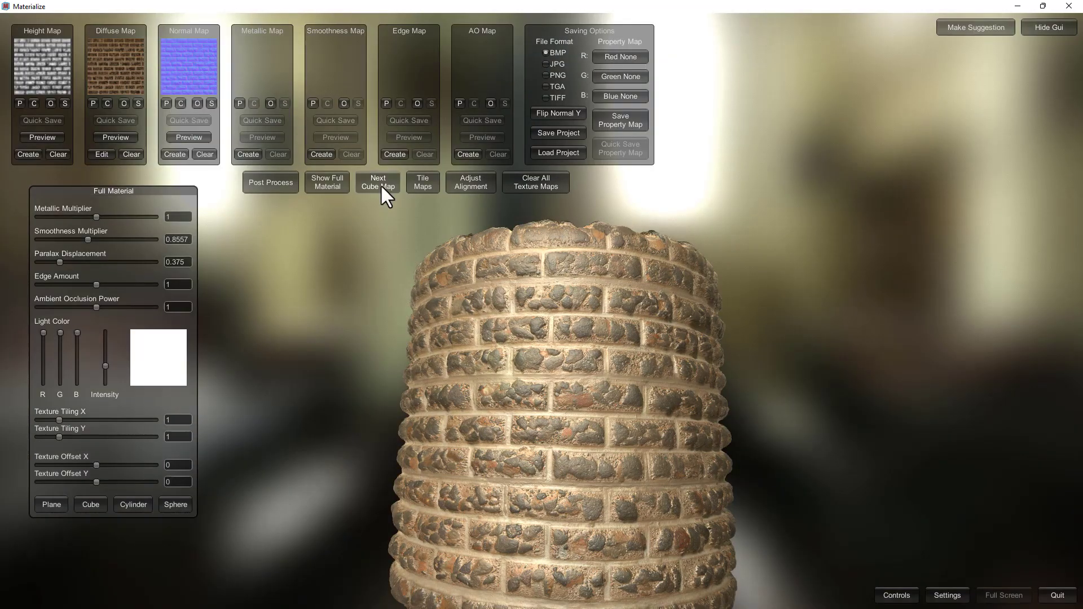
pyautogui.click(381, 184)
pyautogui.click(380, 184)
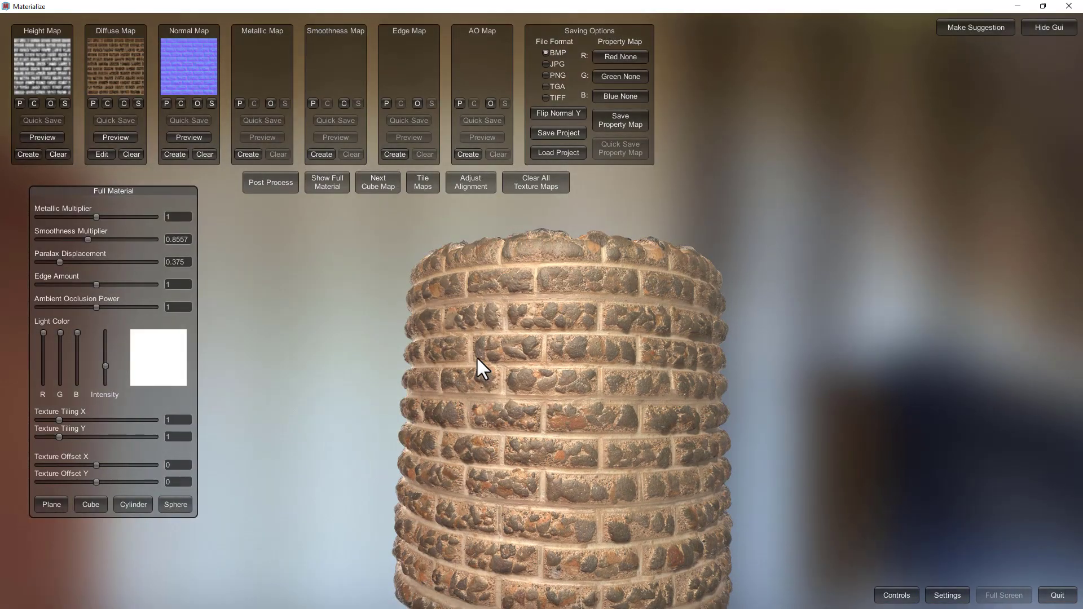
pyautogui.scroll(3, 491, 319)
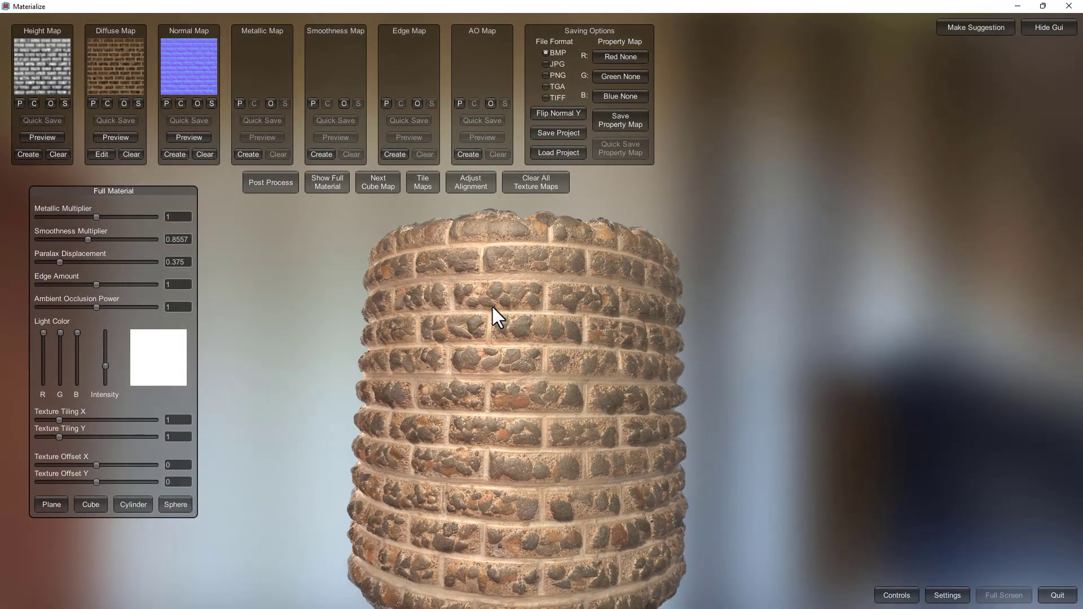
# - Set the full material's Paralax Displacement to 0.1442 and check the cylinder's relief
pyautogui.moveTo(489, 313); pyautogui.dragTo(377, 377)
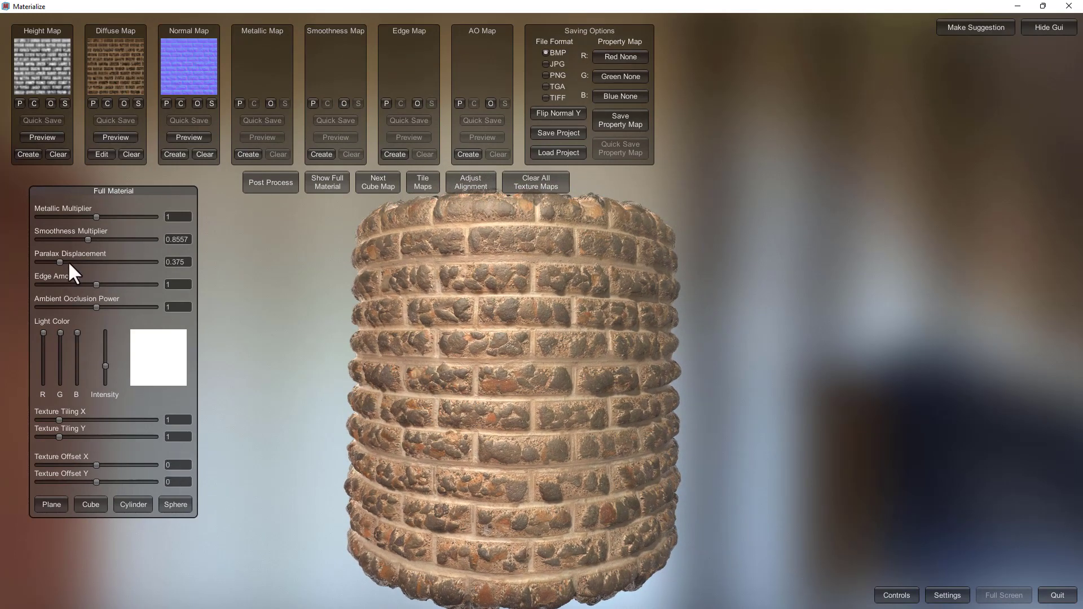
pyautogui.moveTo(59, 260); pyautogui.dragTo(46, 259)
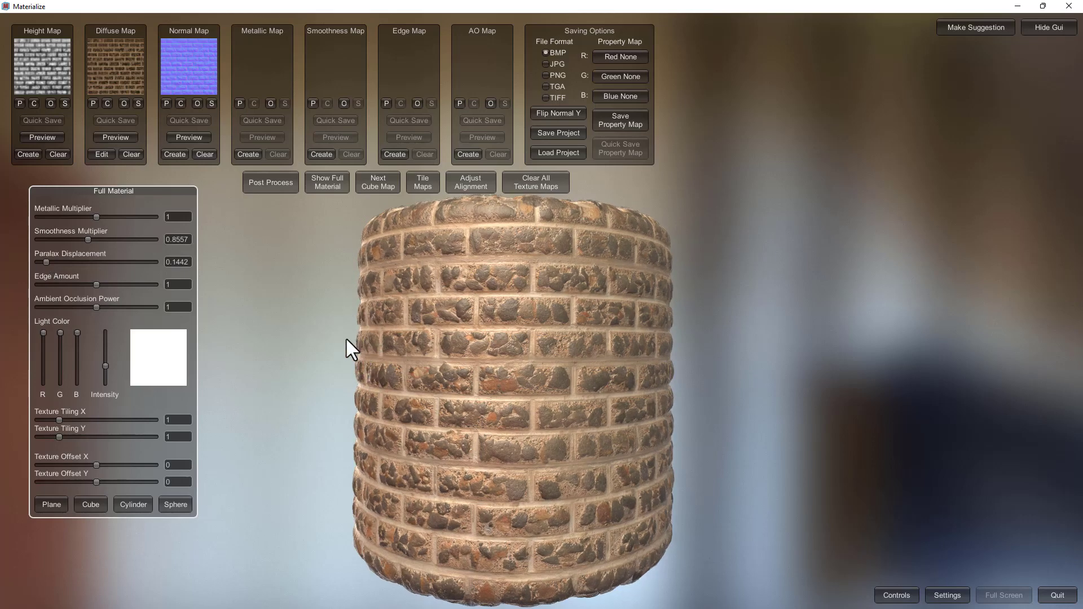
pyautogui.moveTo(347, 339); pyautogui.dragTo(342, 331)
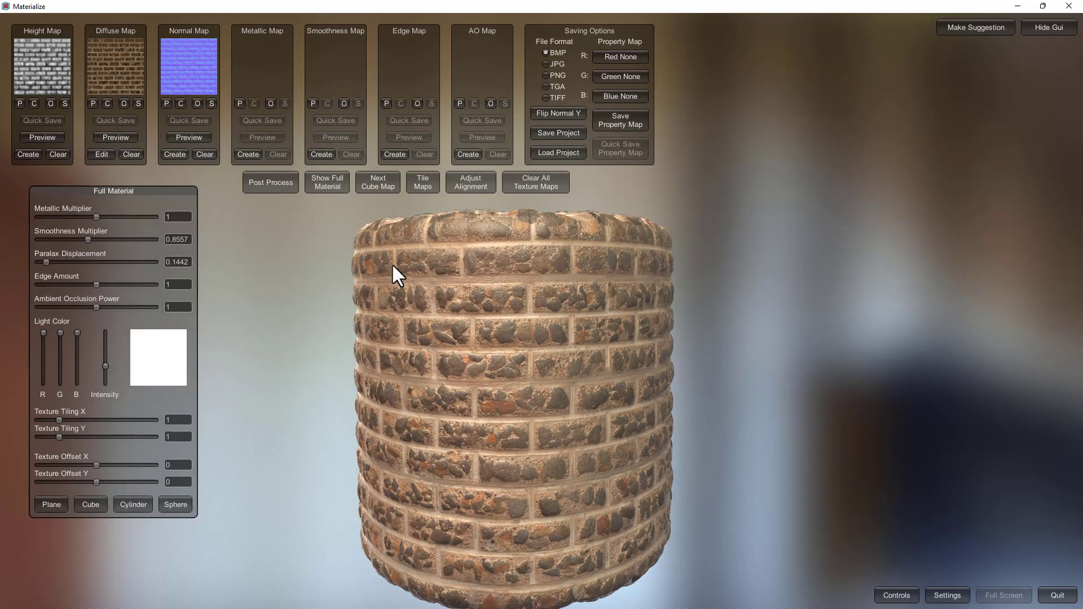
# - Reopen AO map creation and inspect the occlusion preview on the brick plane at close range
pyautogui.click(469, 155)
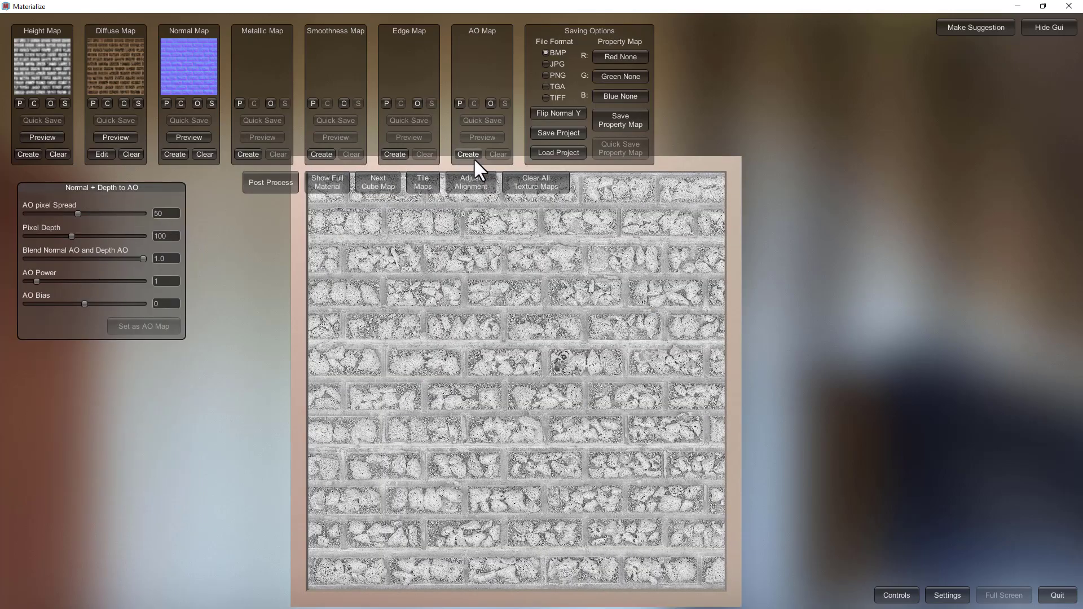
pyautogui.moveTo(353, 287); pyautogui.dragTo(520, 359)
pyautogui.scroll(6, 520, 359)
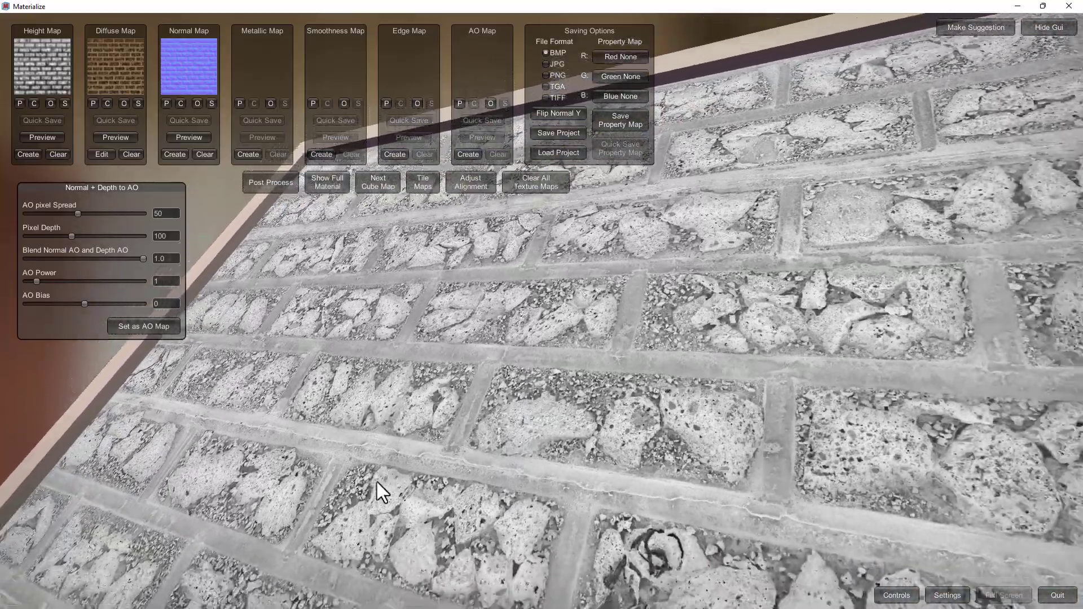
pyautogui.moveTo(377, 482); pyautogui.dragTo(467, 297)
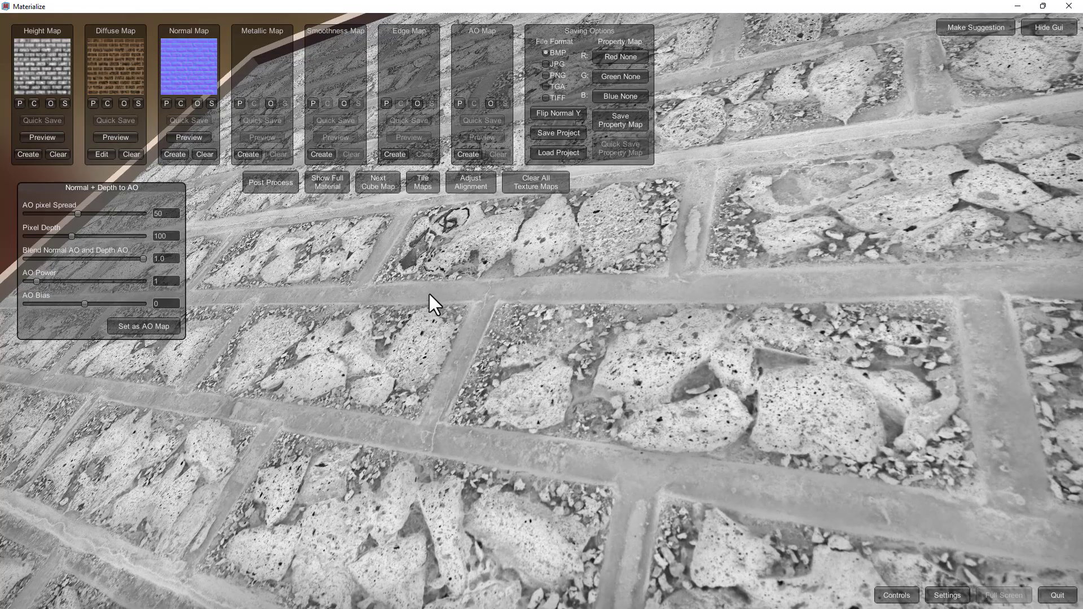
pyautogui.scroll(-5, 417, 302)
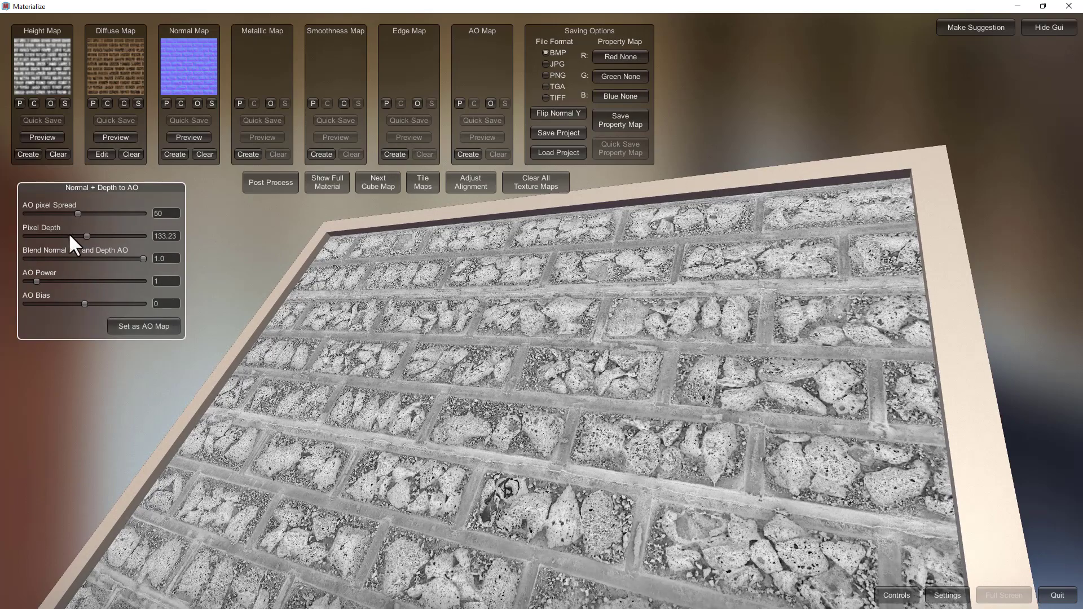
# - Set the AO map's Pixel Depth to 92.307 and AO Power to 0.4331, and show the full material
pyautogui.moveTo(71, 236); pyautogui.dragTo(68, 236)
pyautogui.moveTo(66, 274); pyautogui.dragTo(80, 275)
pyautogui.moveTo(50, 281); pyautogui.dragTo(41, 280)
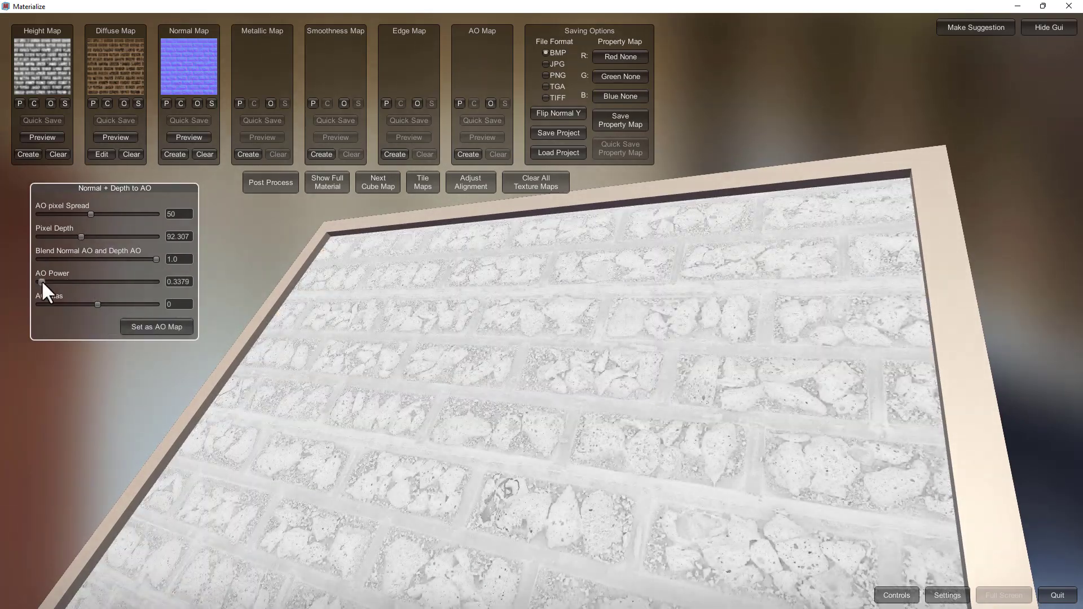
pyautogui.scroll(4, 391, 447)
pyautogui.moveTo(373, 468); pyautogui.dragTo(645, 373, button='right')
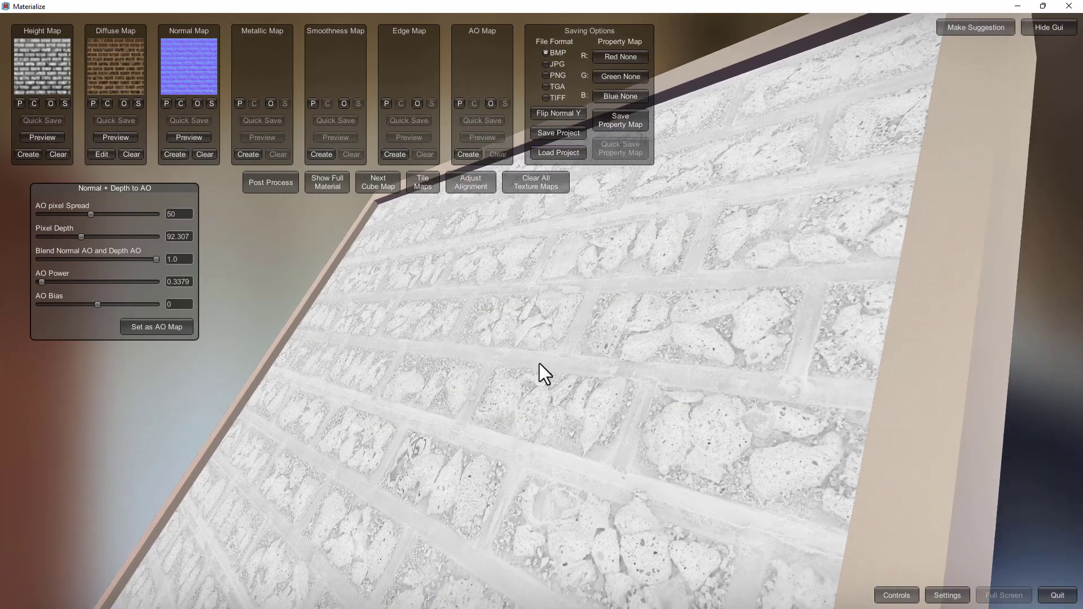
pyautogui.moveTo(42, 279); pyautogui.dragTo(52, 282)
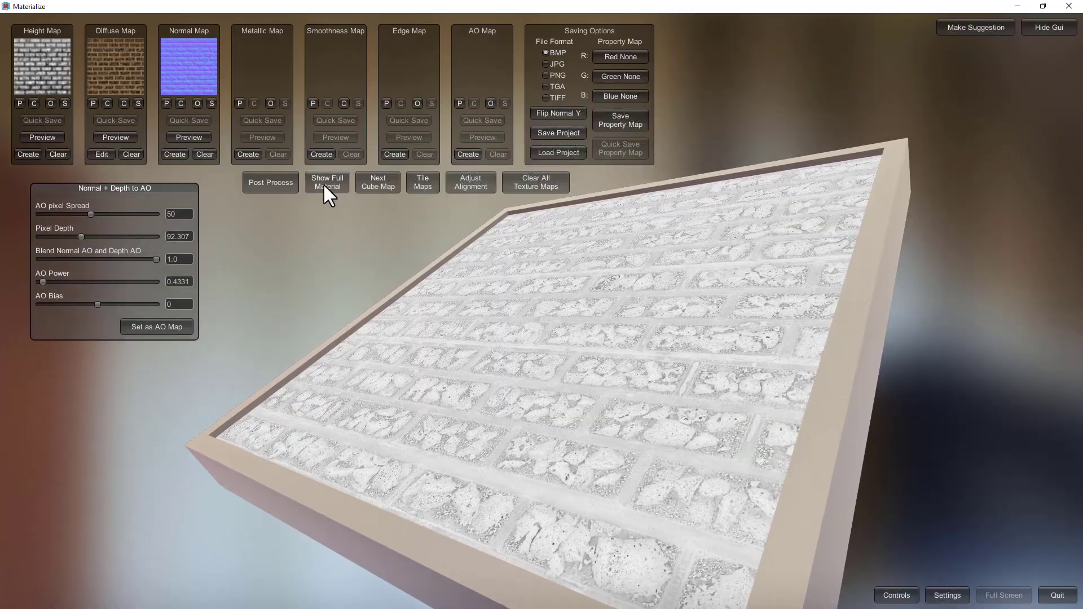
pyautogui.click(324, 183)
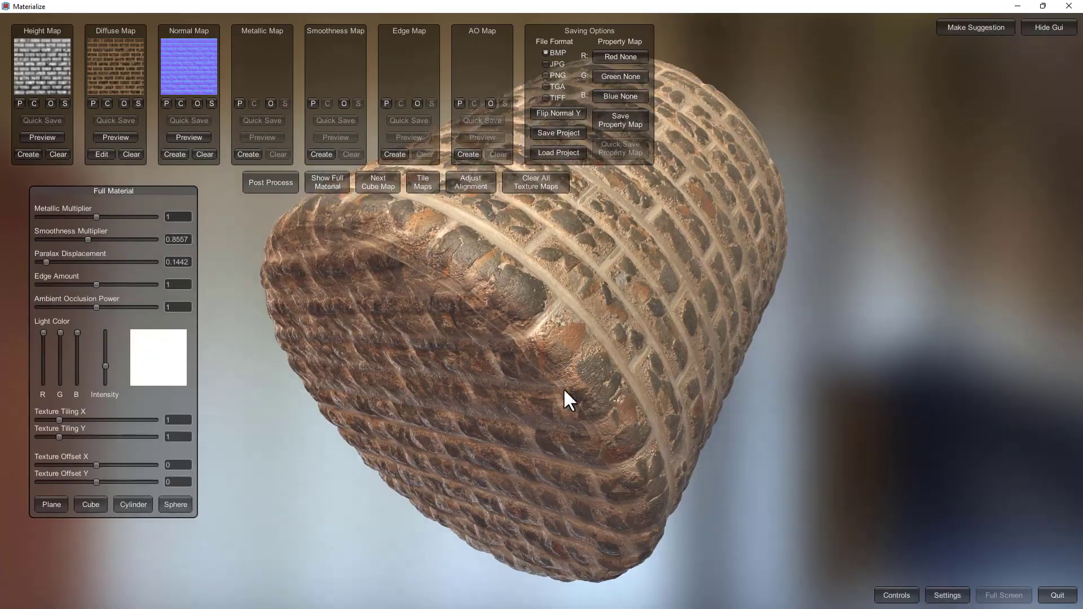
# - Display the full material on the sphere and examine the brick and mortar relief up close from several angles
pyautogui.moveTo(564, 391); pyautogui.dragTo(600, 391)
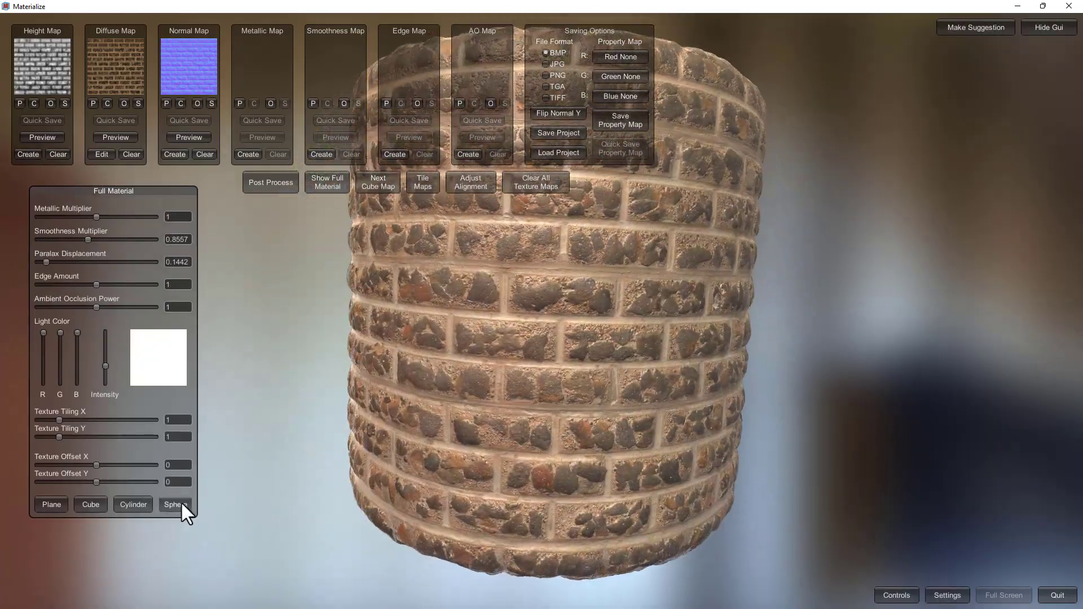
pyautogui.click(175, 505)
pyautogui.scroll(5, 617, 327)
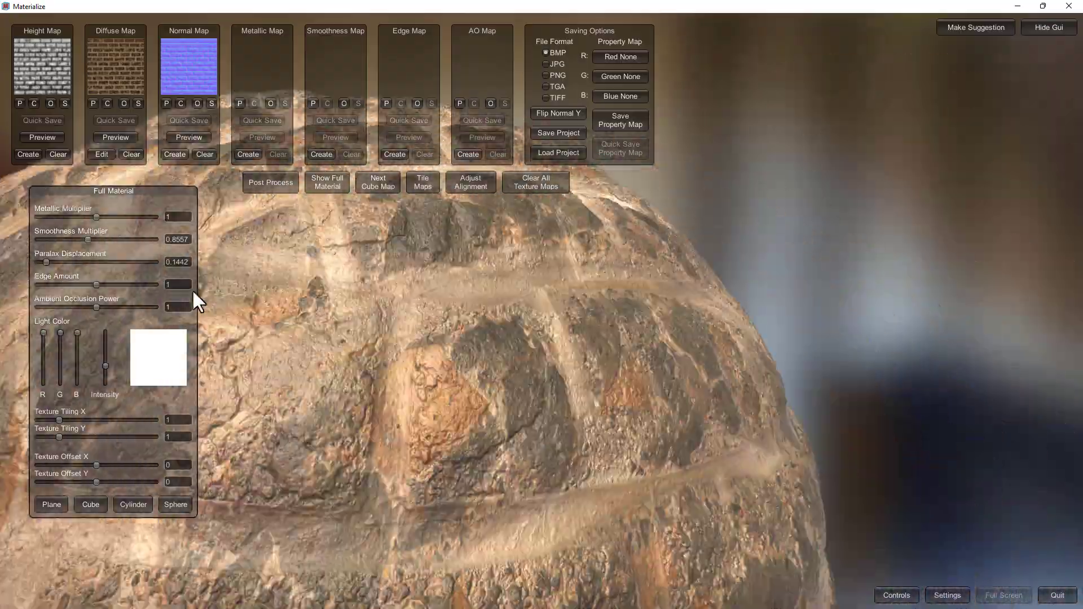
pyautogui.scroll(-5, 226, 302)
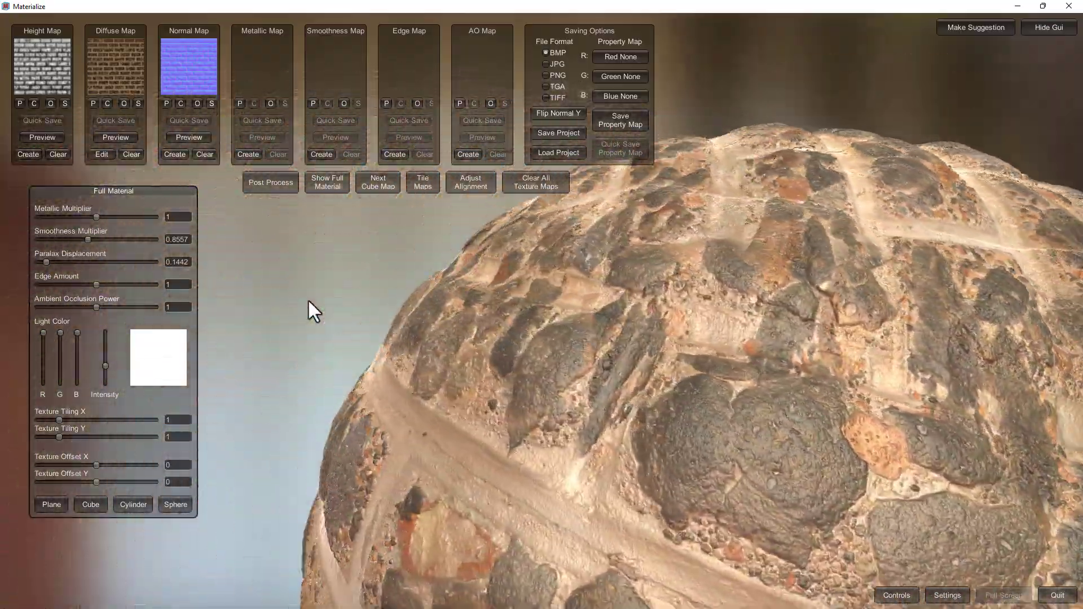
pyautogui.moveTo(308, 300); pyautogui.dragTo(240, 168)
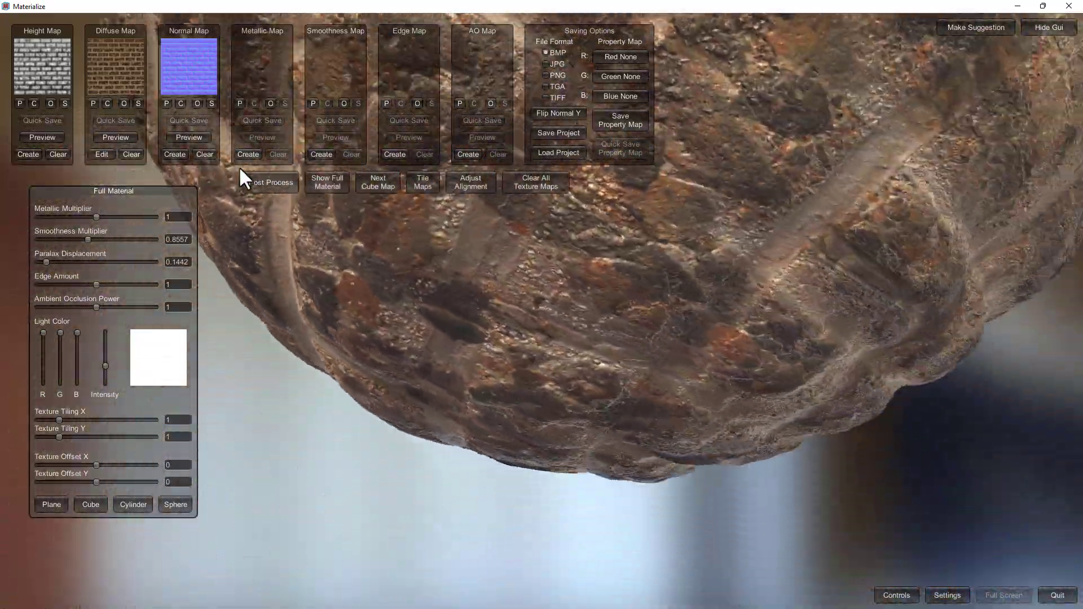
pyautogui.scroll(5, 207, 205)
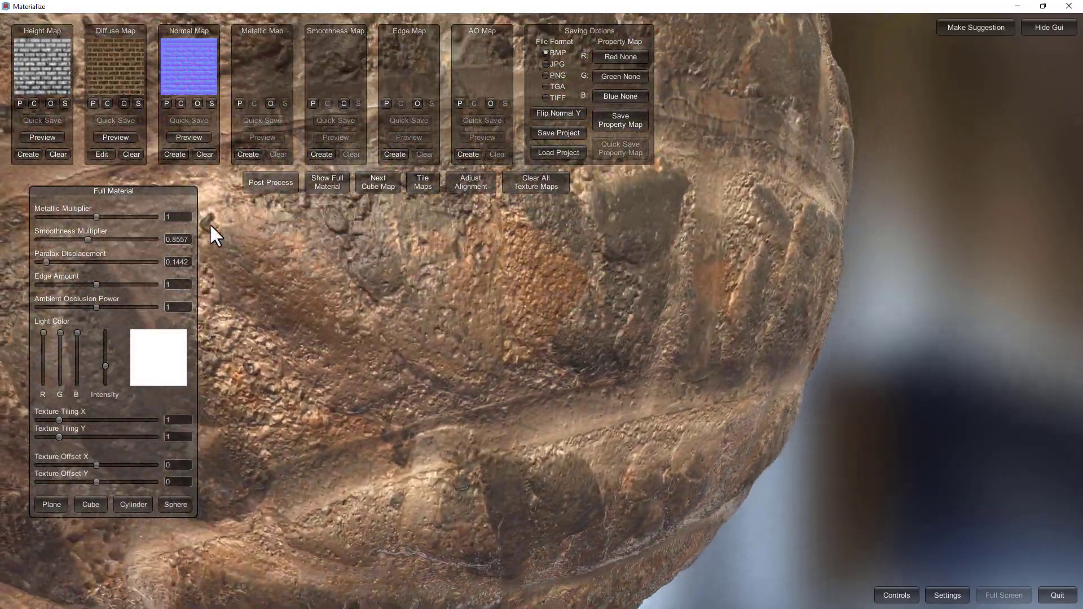
pyautogui.scroll(-5, 214, 229)
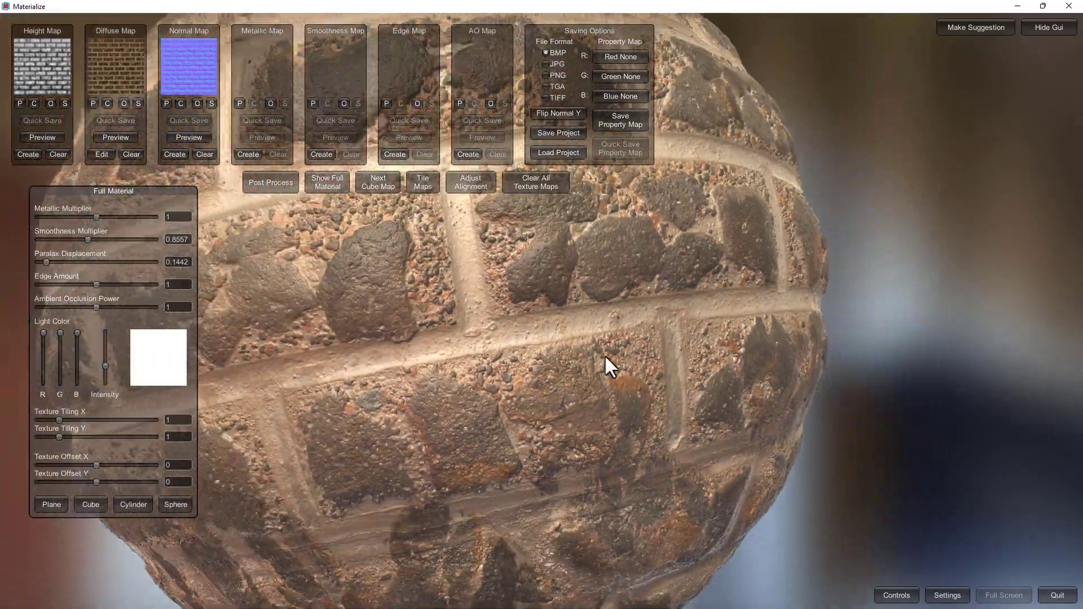
pyautogui.moveTo(488, 291); pyautogui.dragTo(592, 297, button='middle')
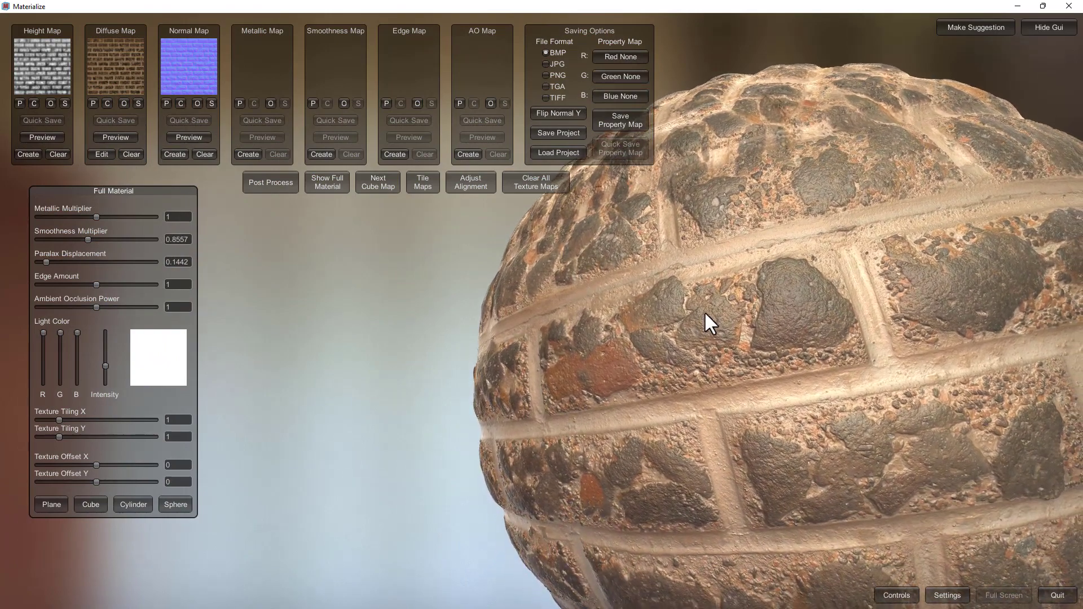
pyautogui.moveTo(706, 321); pyautogui.dragTo(550, 361)
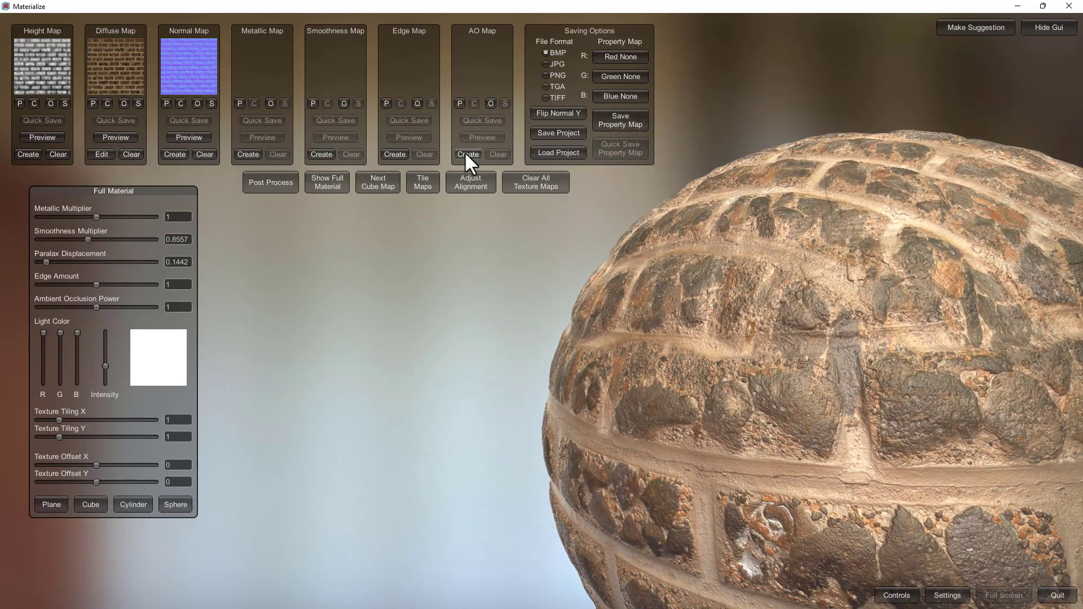
# - Store the generated occlusion as the AO map and preview the height map on the brick plane
pyautogui.click(467, 155)
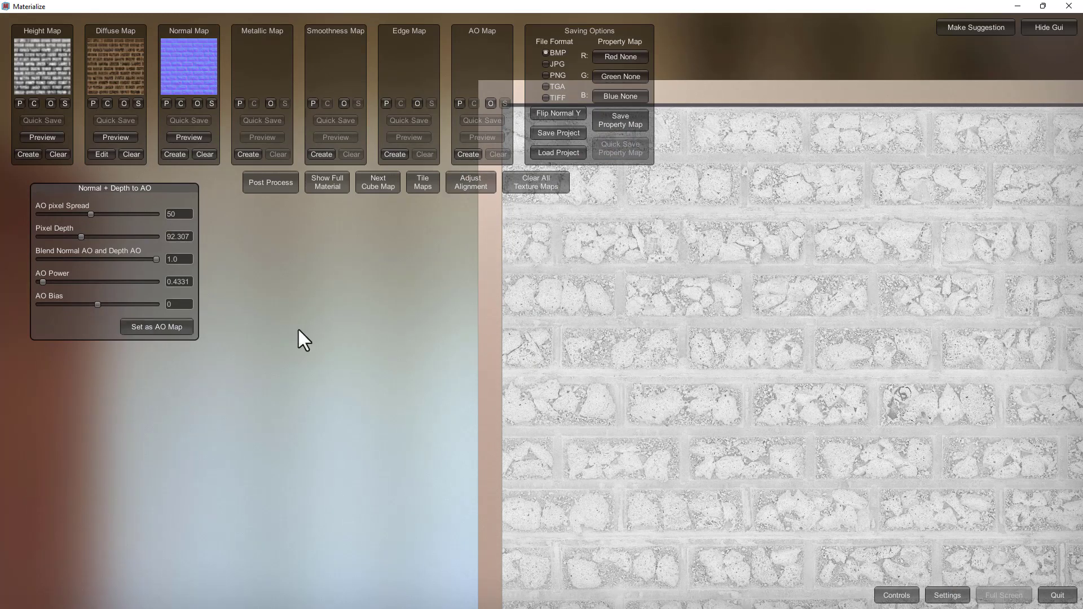
pyautogui.click(162, 327)
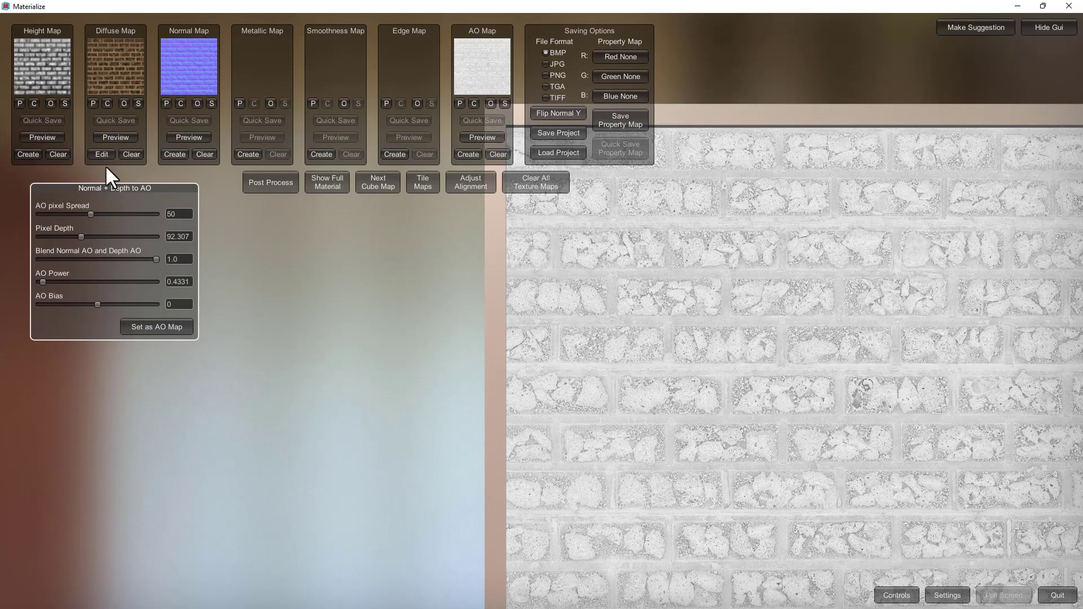
pyautogui.click(46, 136)
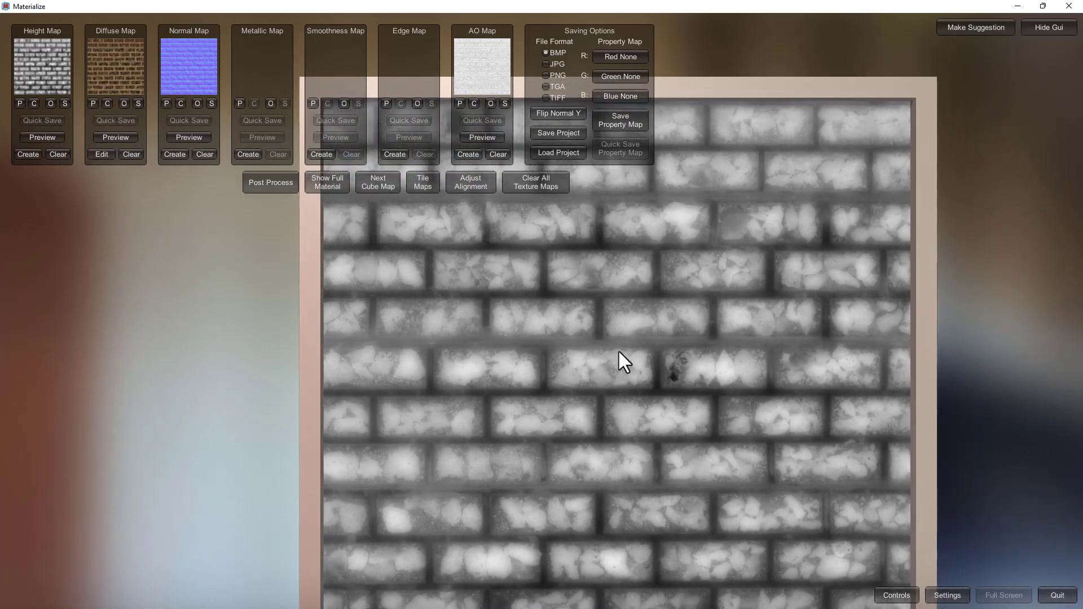
pyautogui.moveTo(618, 351); pyautogui.dragTo(643, 350)
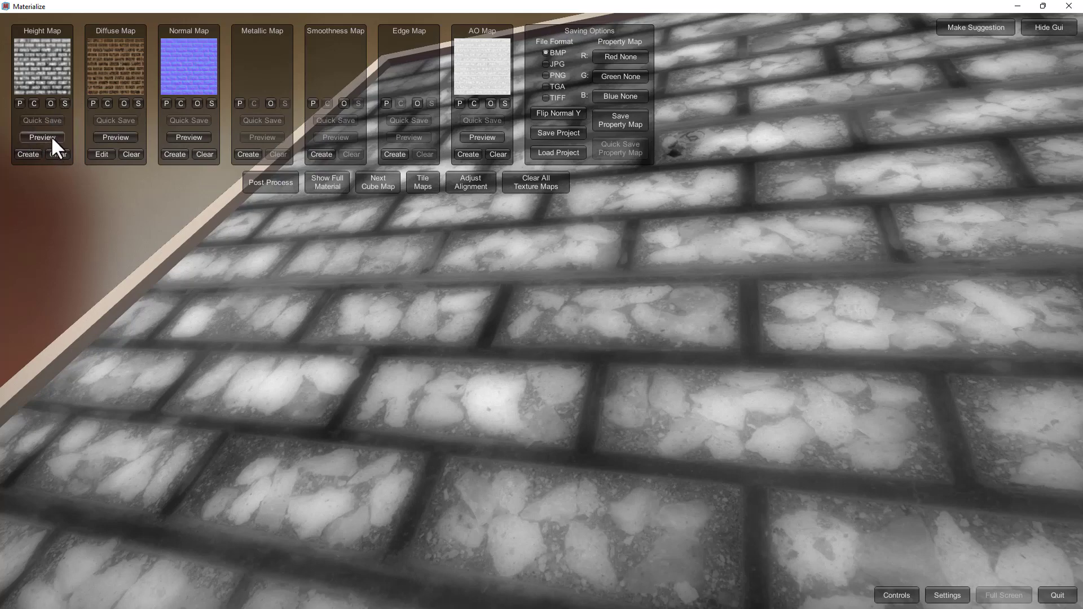
# - Reopen height map creation and compare the Details and Displace frequency weight presets, finishing with Displace
pyautogui.click(37, 153)
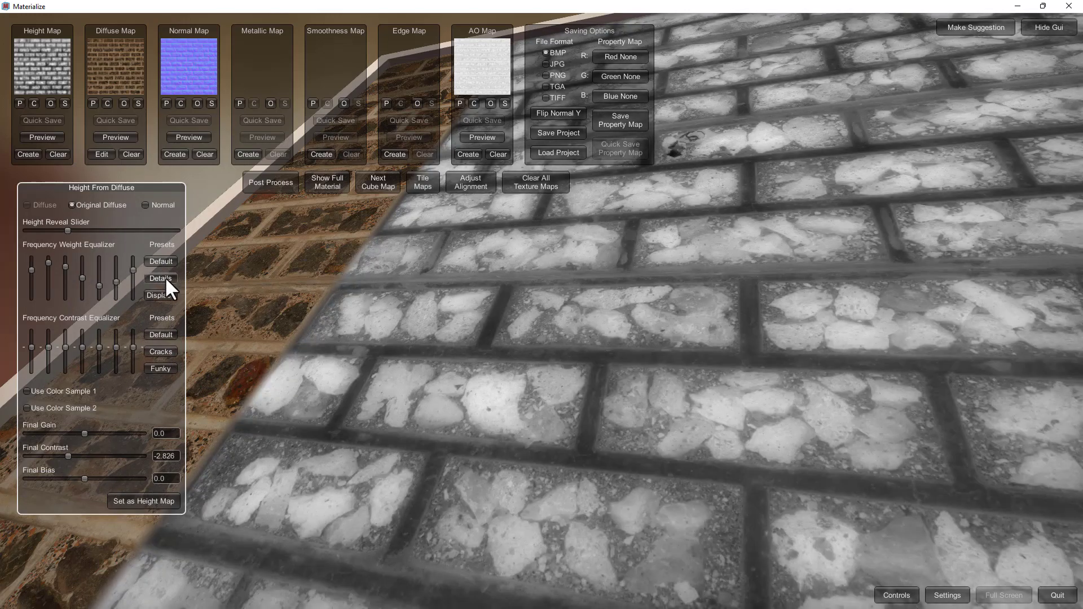
pyautogui.click(163, 294)
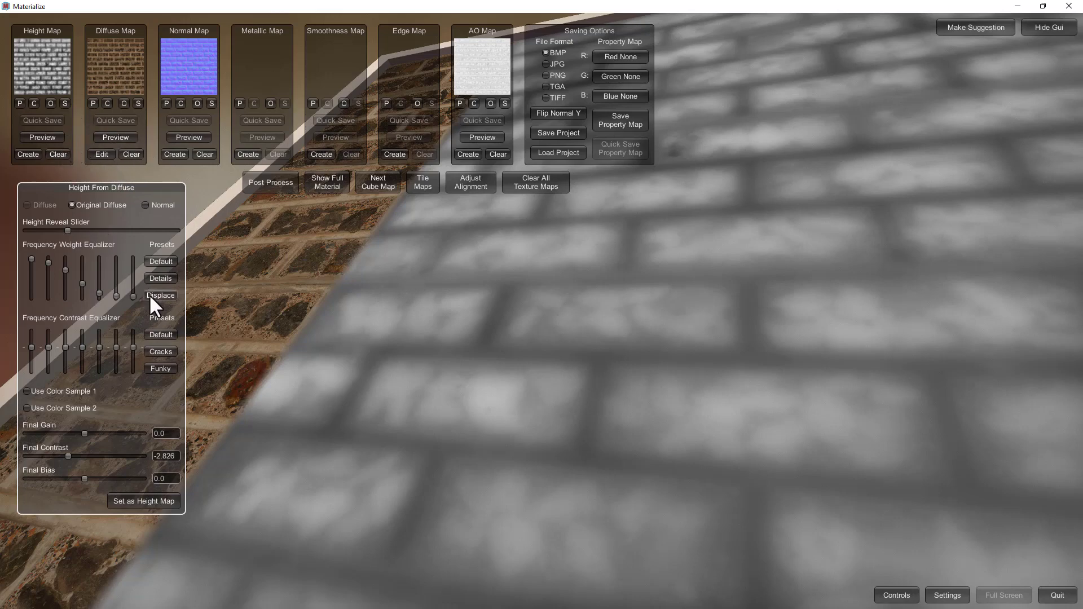
pyautogui.click(157, 277)
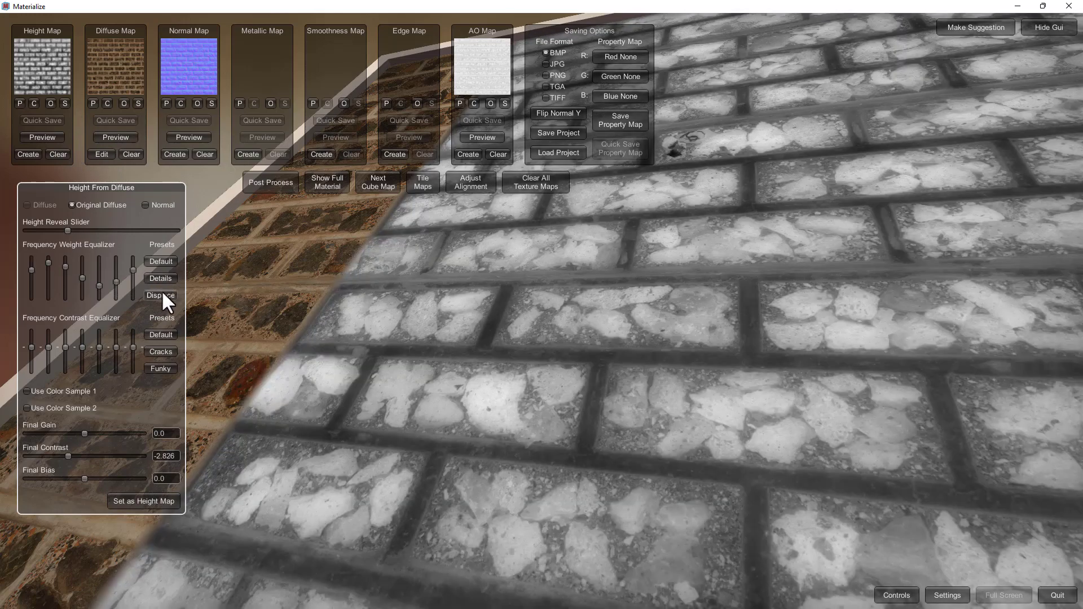
pyautogui.click(161, 295)
pyautogui.click(161, 278)
pyautogui.click(146, 292)
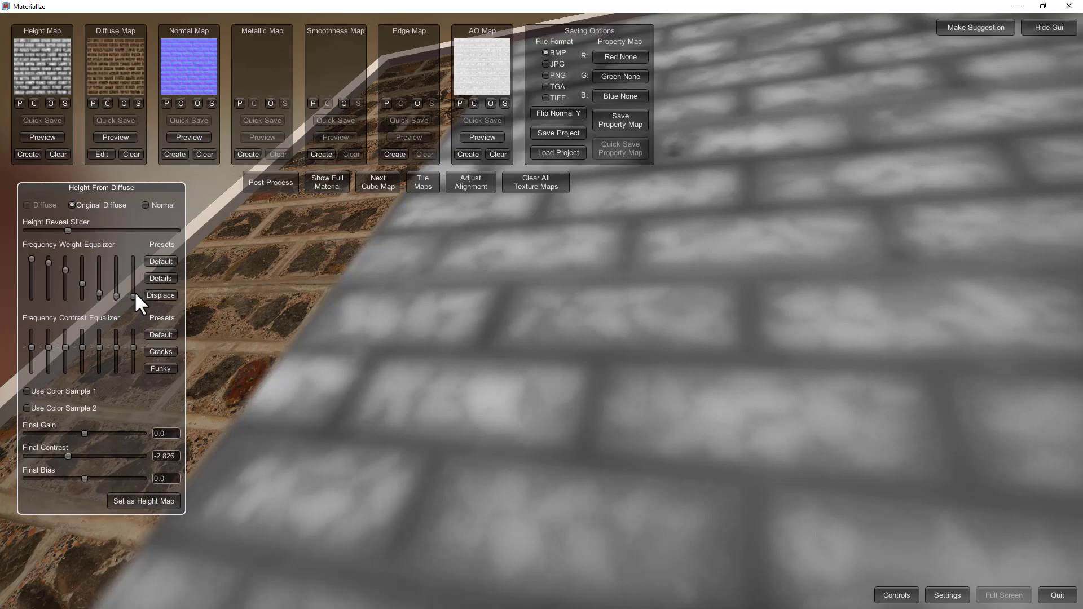
# - Raise the last band of the Frequency Weight Equalizer to add fine detail to the height preview
pyautogui.moveTo(135, 292); pyautogui.dragTo(133, 283)
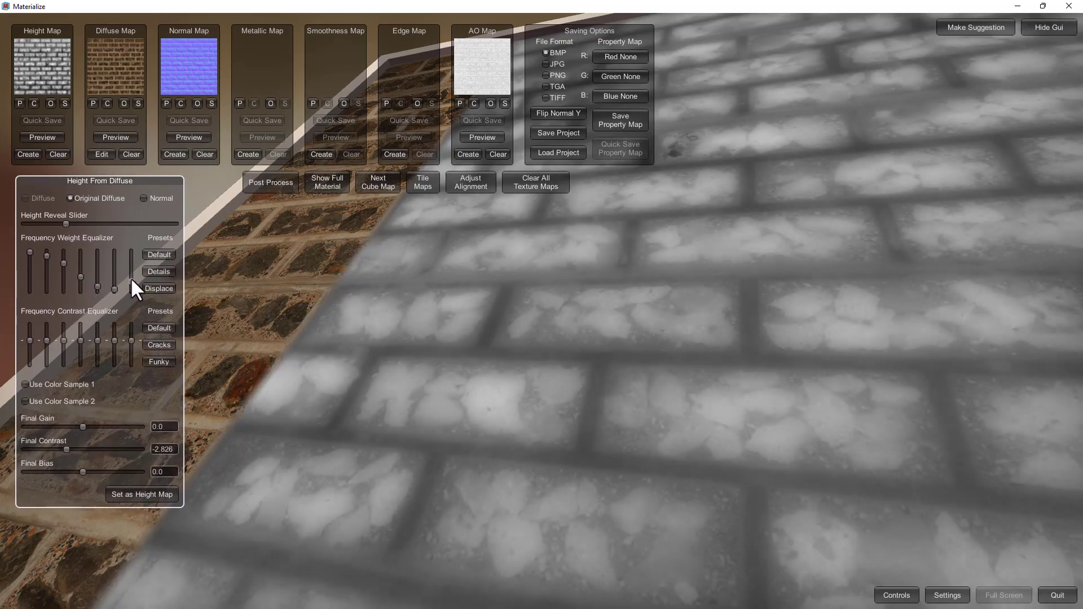
pyautogui.moveTo(131, 273); pyautogui.dragTo(130, 268)
pyautogui.scroll(-5, 571, 289)
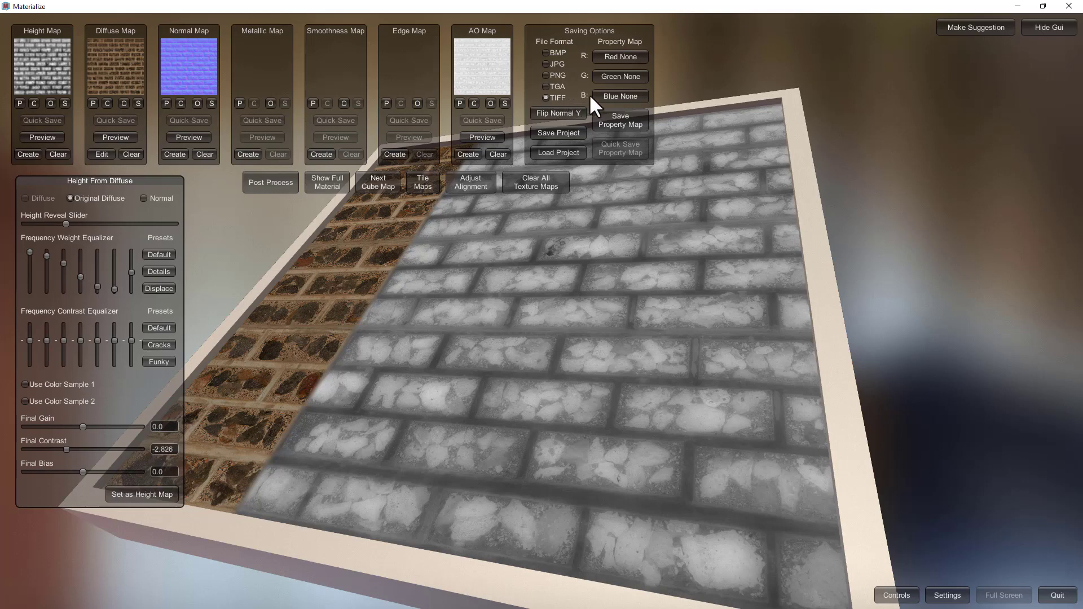
# - Save the project and its texture maps in TIFF format under the name "Full Brick PBR Textures"
pyautogui.click(559, 135)
pyautogui.write('Full P')
pyautogui.write('rick PBR Te')
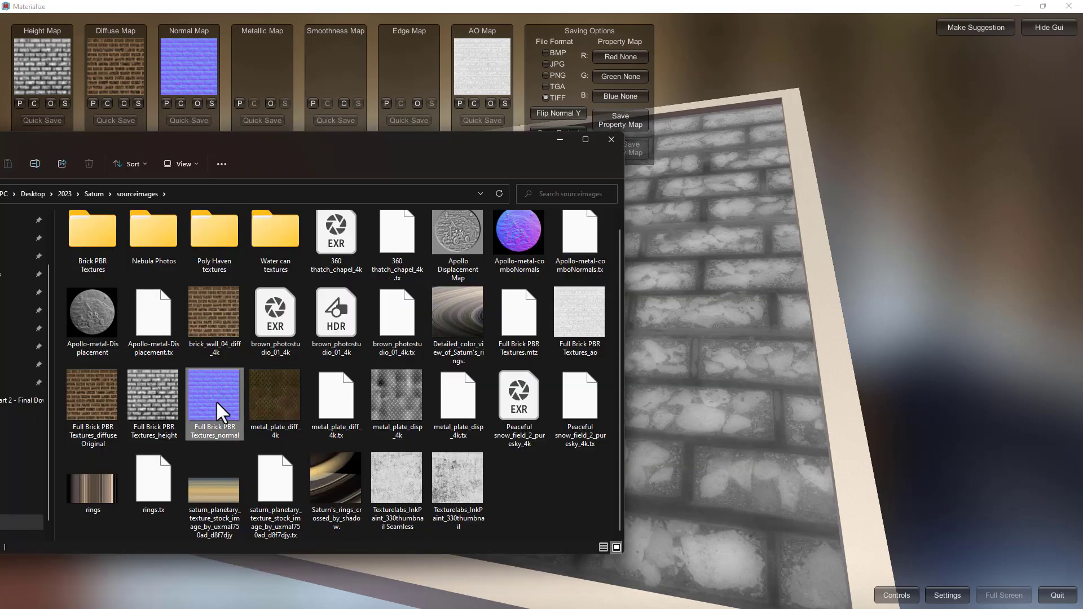
# - Open the saved AO, diffuse, height and normal brick textures in Photoshop and bring up the height texture
pyautogui.click(216, 401)
pyautogui.keyDown('shift'); pyautogui.click(581, 317); pyautogui.keyUp('shift')
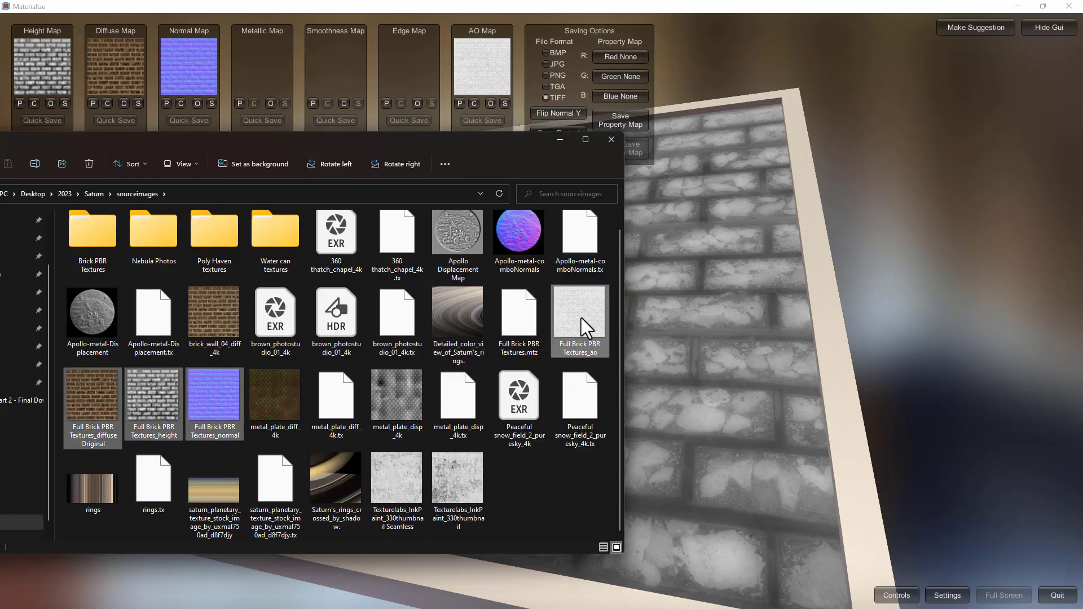
pyautogui.press('Return')
pyautogui.hotkey('ctrl', 'Tab')
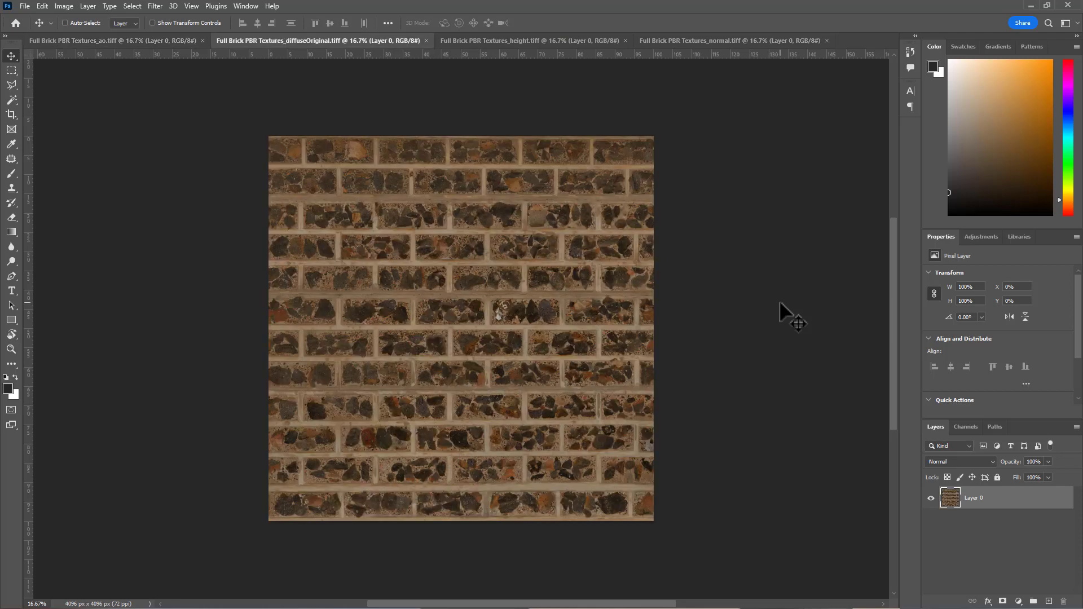
pyautogui.hotkey('ctrl', 'Tab')
pyautogui.press('ctrl')
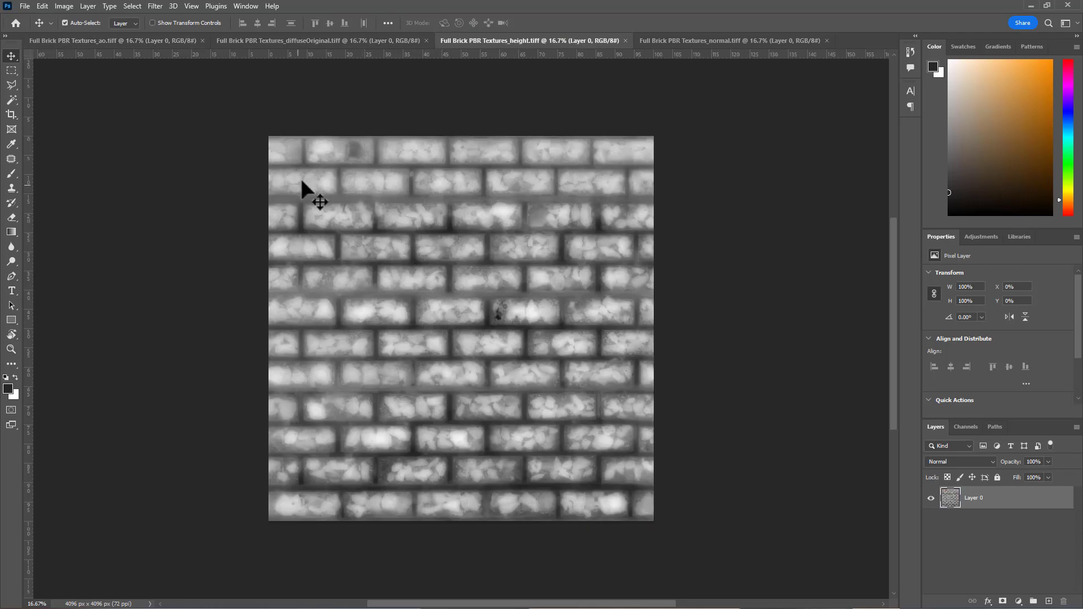
# - Check the height texture's color mode and bits-per-channel setting, leaving it at 8 Bits/Channel
pyautogui.click(63, 6)
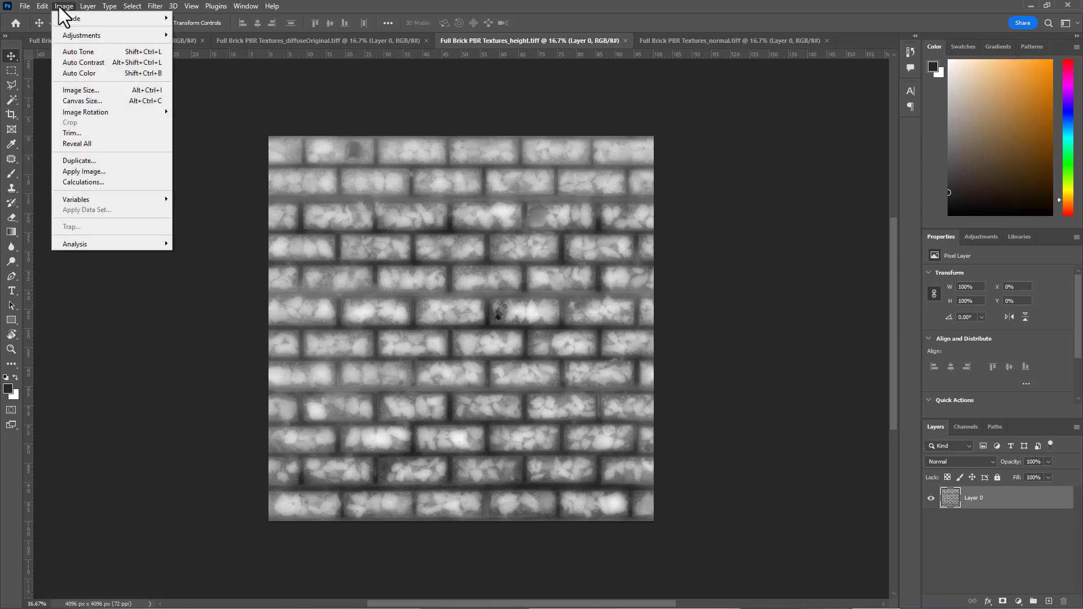
pyautogui.moveTo(153, 18)
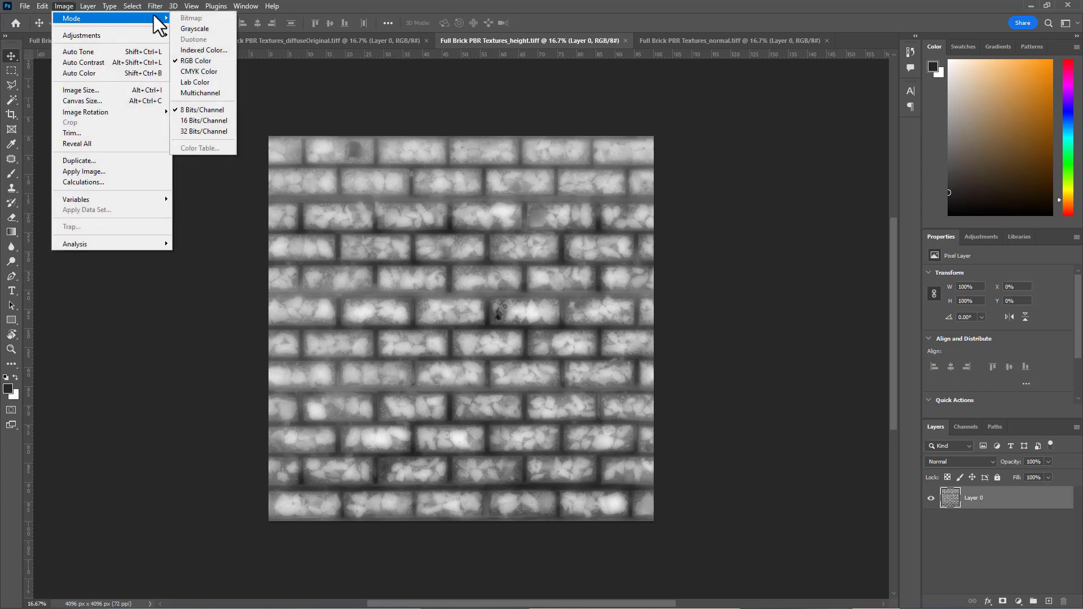
pyautogui.click(225, 110)
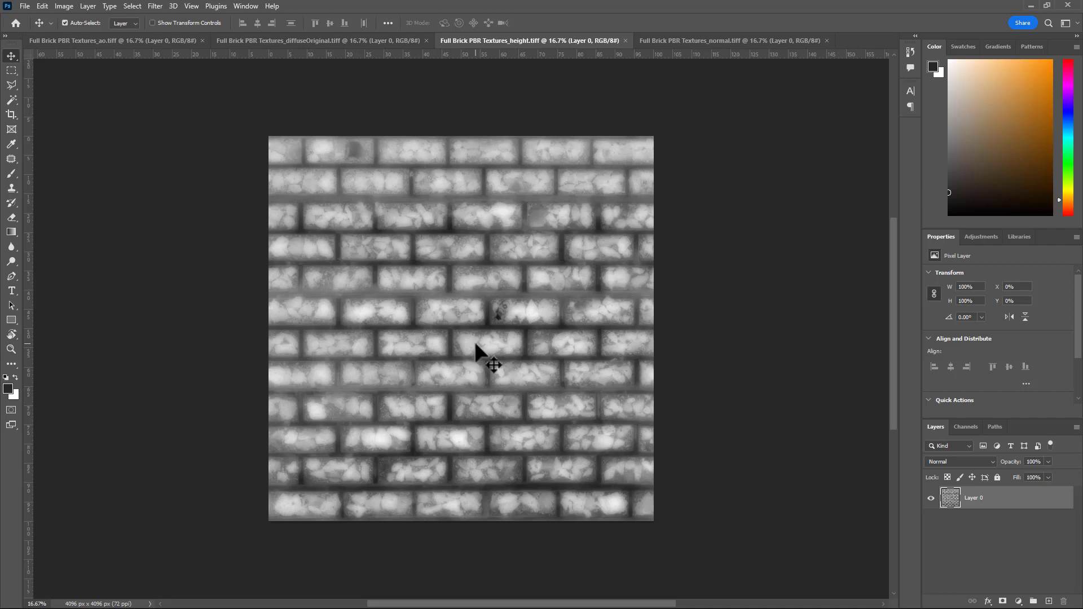
# - Invert the height texture and brighten it with Levels, using a midtone input of 1.39 and a white input of 214
pyautogui.hotkey('ctrl', 'i')
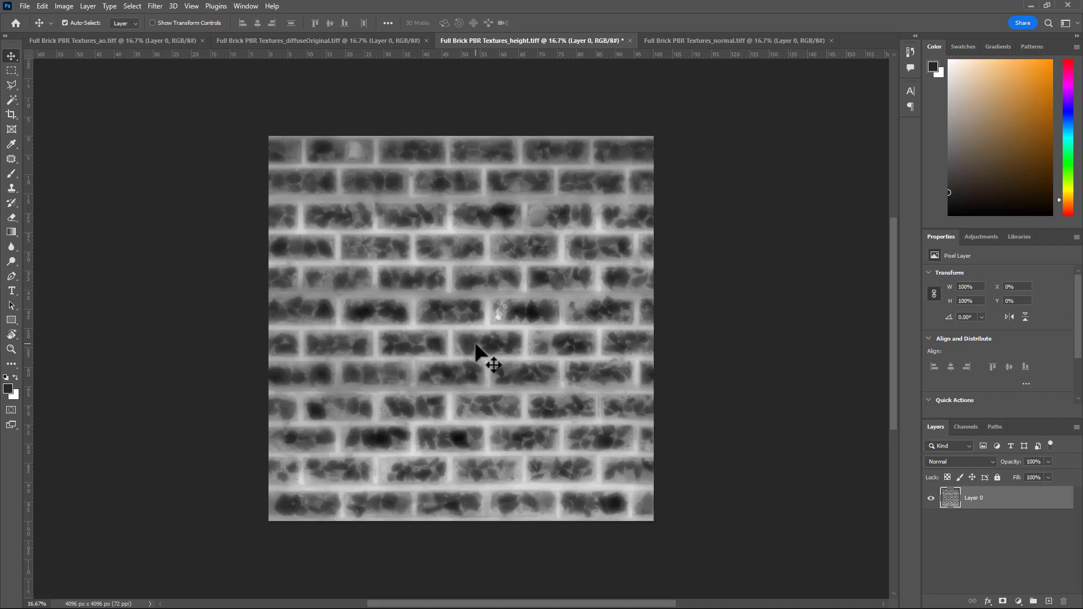
pyautogui.keyDown('ctrl'); pyautogui.scroll(2, 476, 353); pyautogui.keyUp('ctrl')
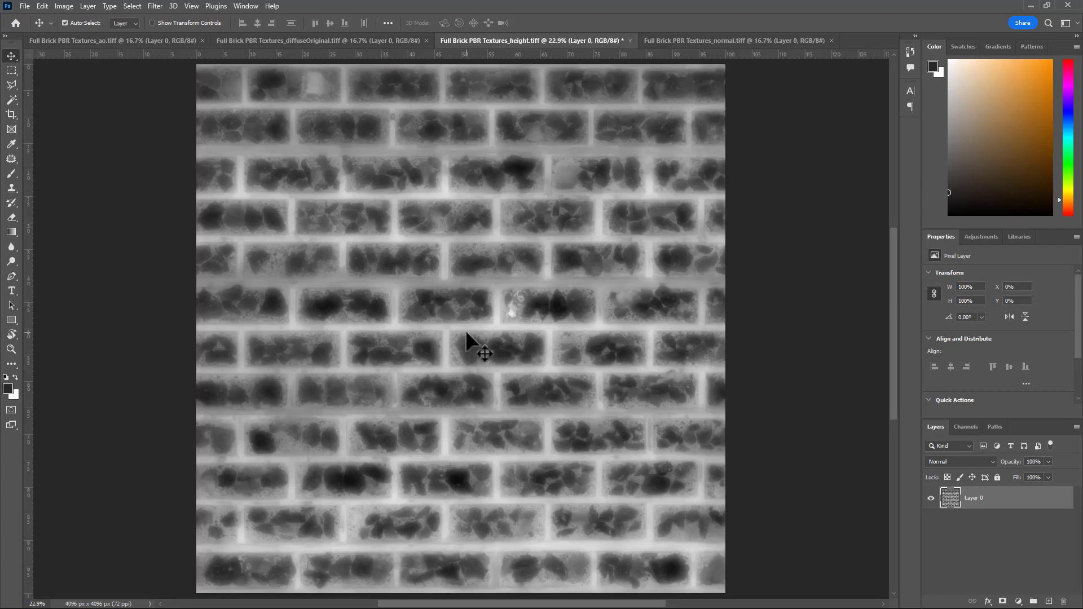
pyautogui.hotkey('ctrl', 'l')
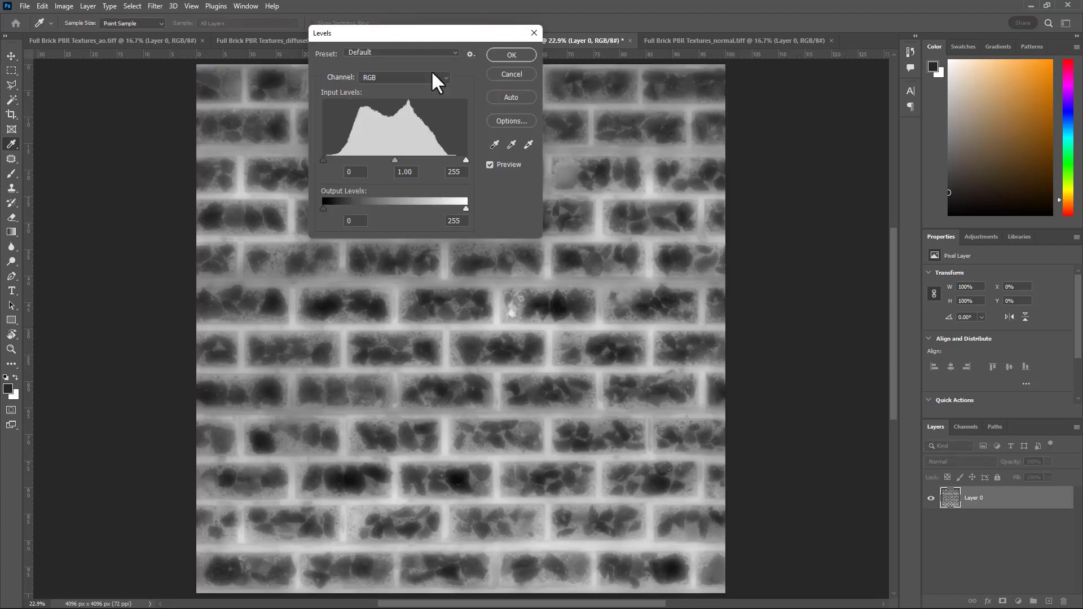
pyautogui.moveTo(418, 39); pyautogui.dragTo(871, 119)
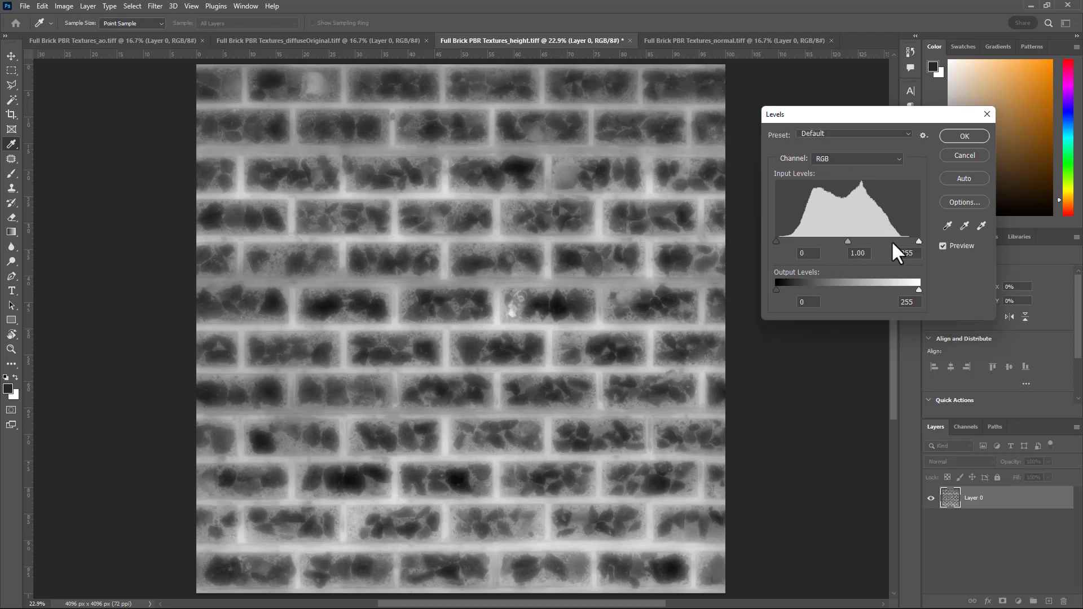
pyautogui.moveTo(918, 241); pyautogui.dragTo(825, 241)
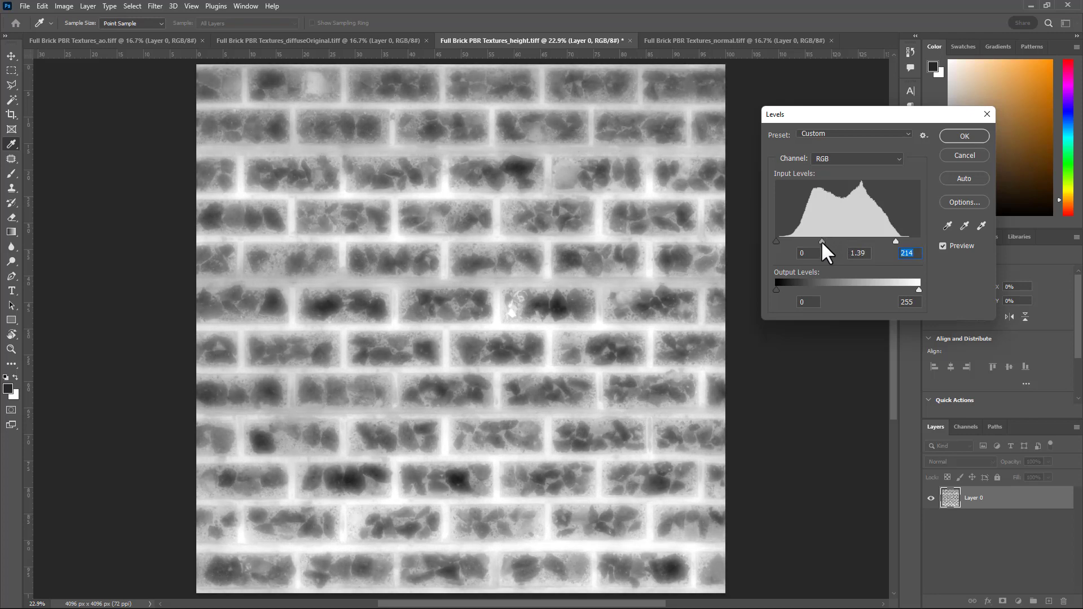
pyautogui.hotkey('shift', 'Tab')
pyautogui.click(970, 133)
pyautogui.press('v')
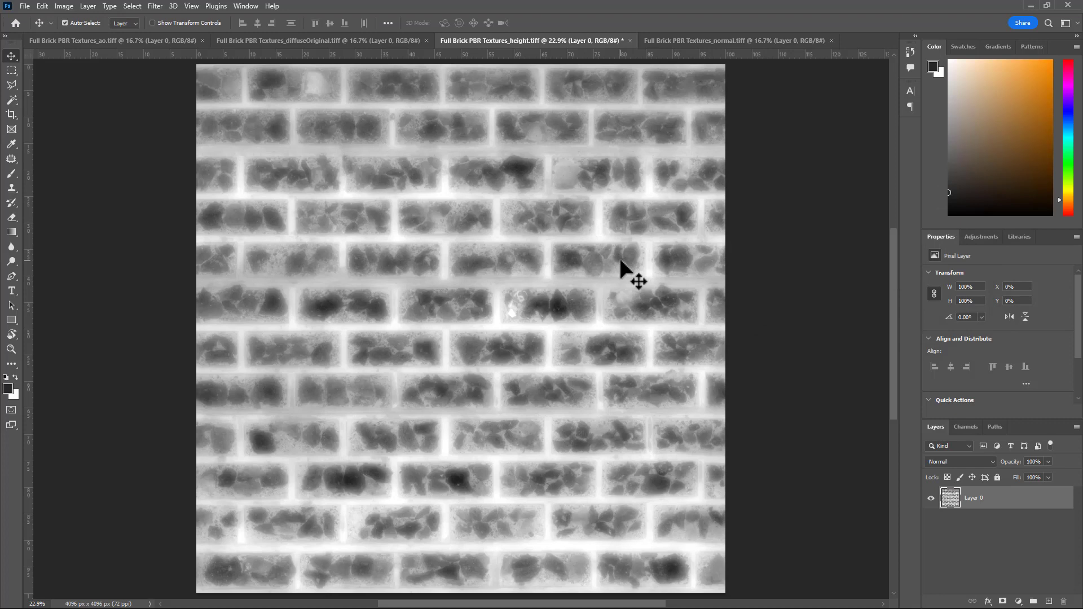